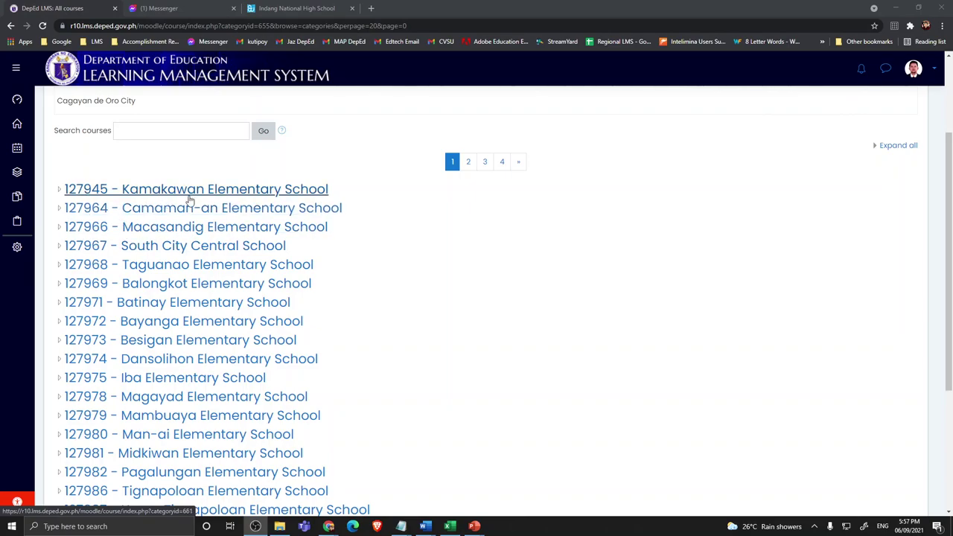
Step: Go to the Assign roles page of the 127945 - Kamakawan Elementary School category
left_click(163, 192)
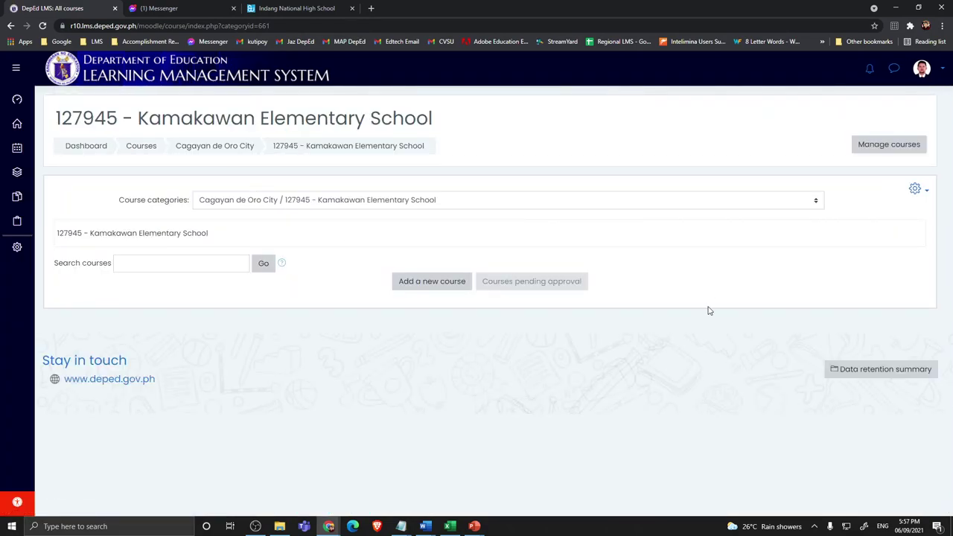
left_click(917, 190)
left_click(844, 254)
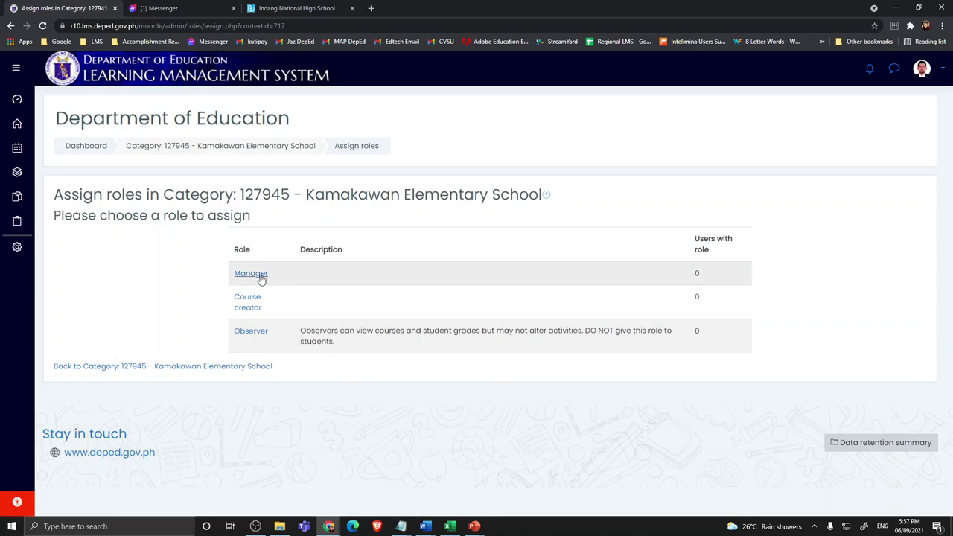
Step: Pick the Manager role and add a user found by name search as Manager
left_click(253, 276)
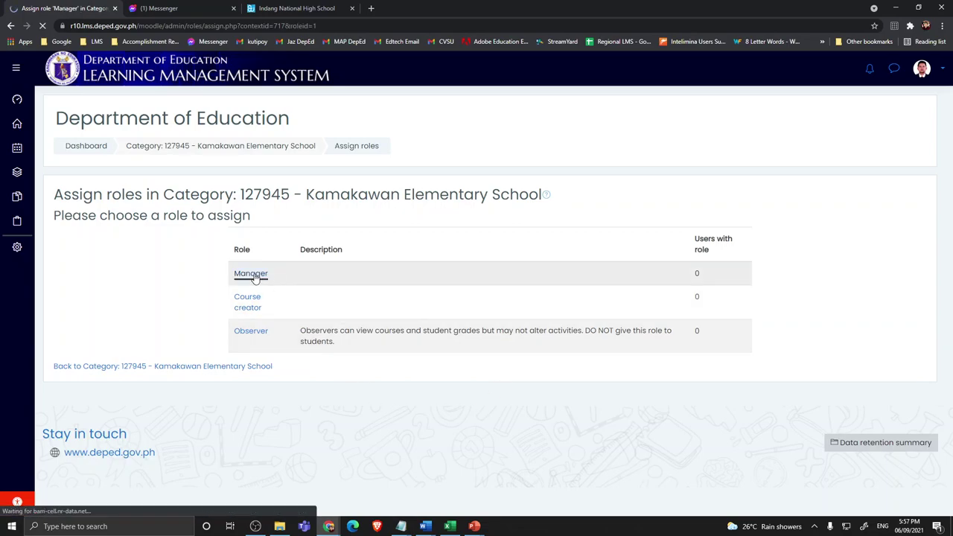
left_click(609, 481)
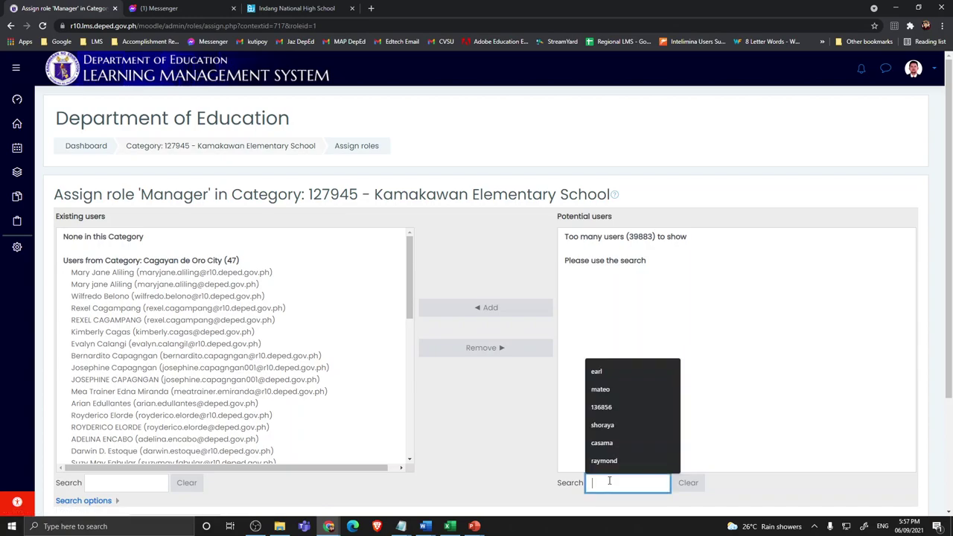
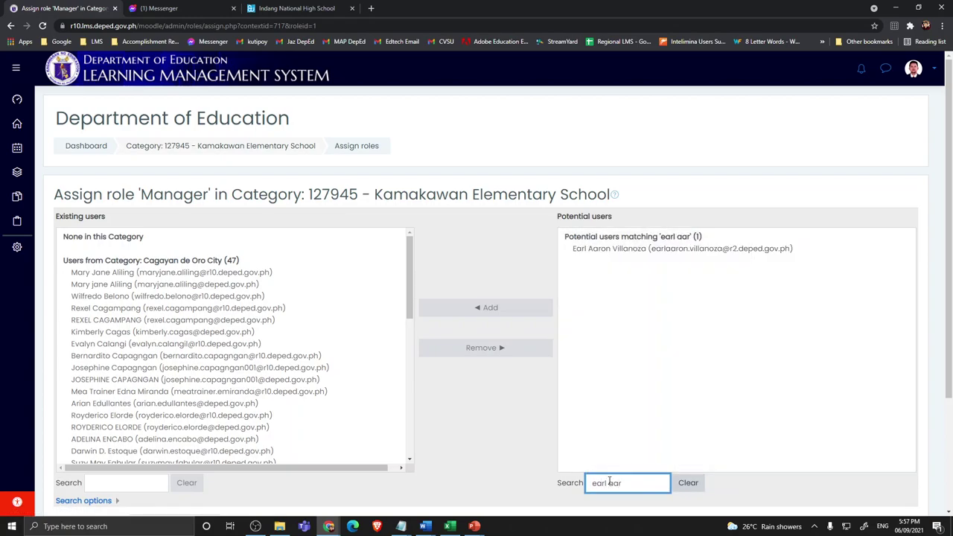
left_click(633, 252)
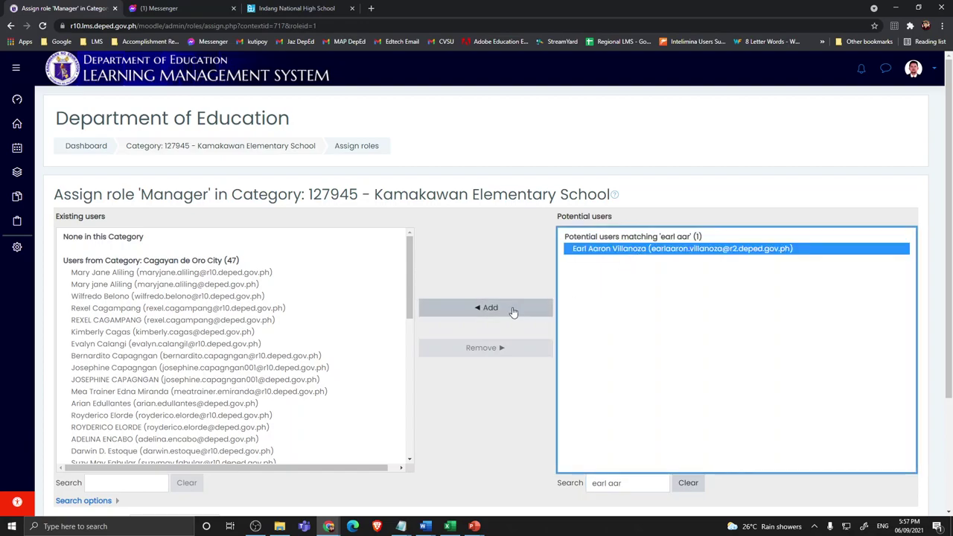
left_click(513, 311)
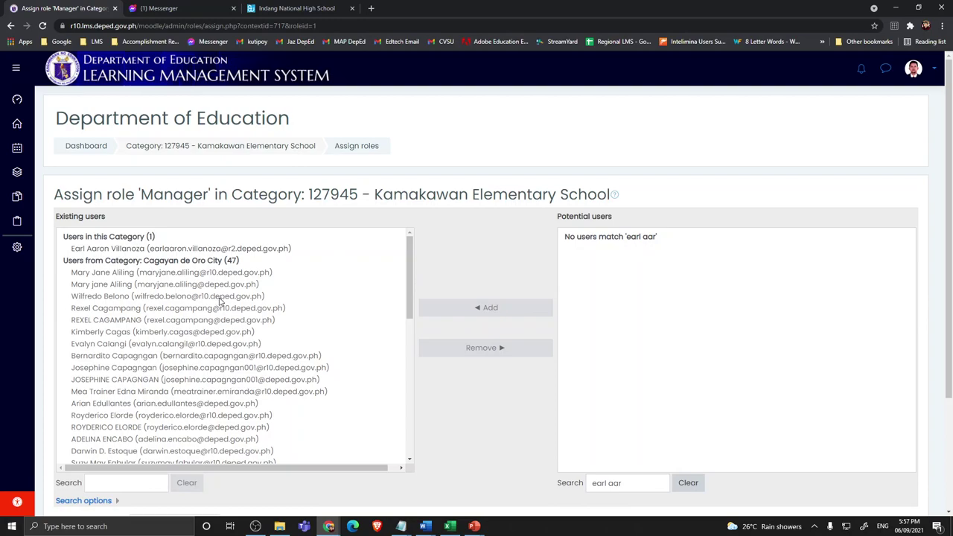
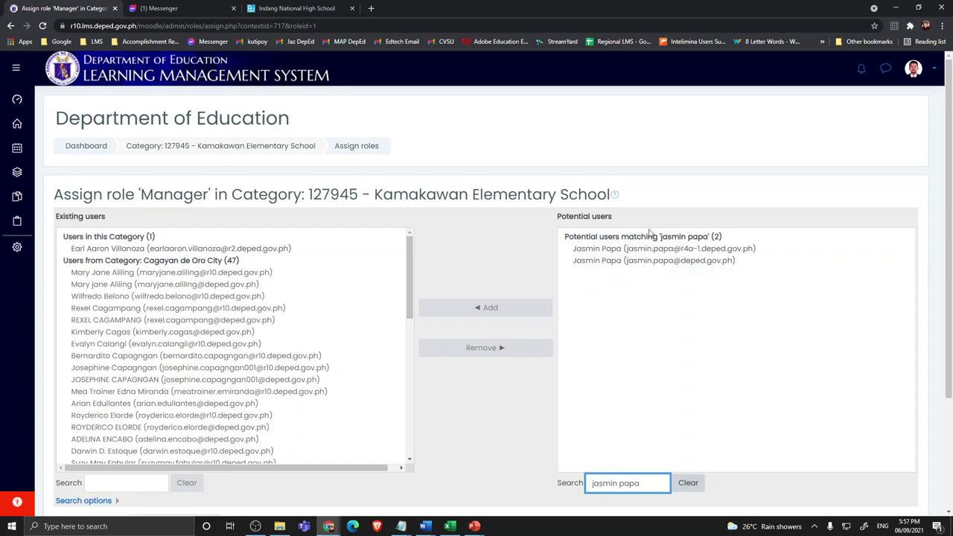
Step: Add the teacher's deped.gov.ph account as Manager and remove the first-added user
left_click(611, 261)
left_click(488, 310)
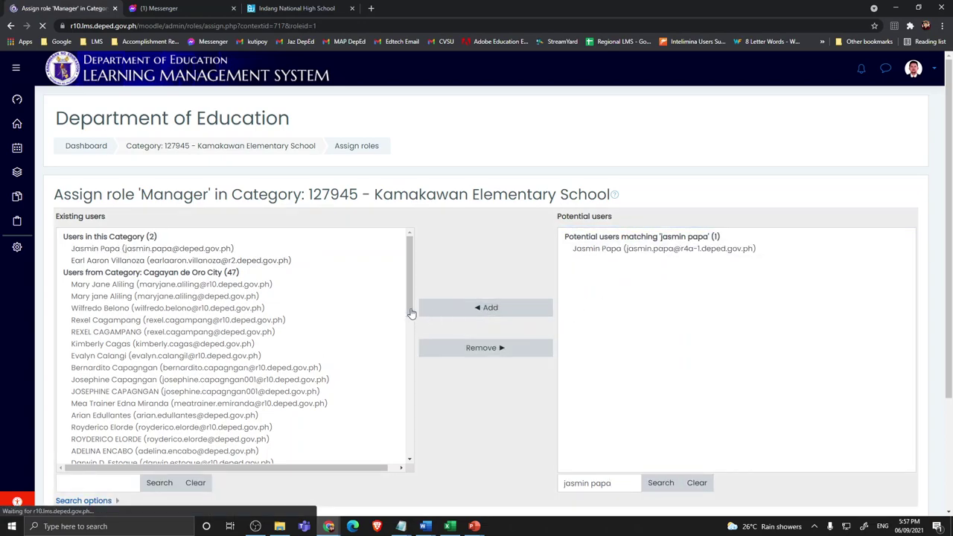
left_click(227, 261)
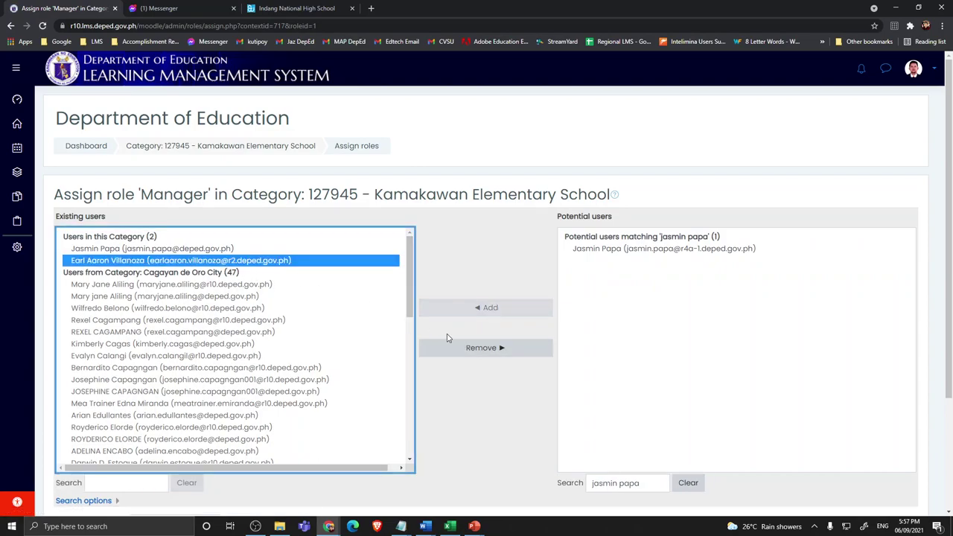
left_click(481, 348)
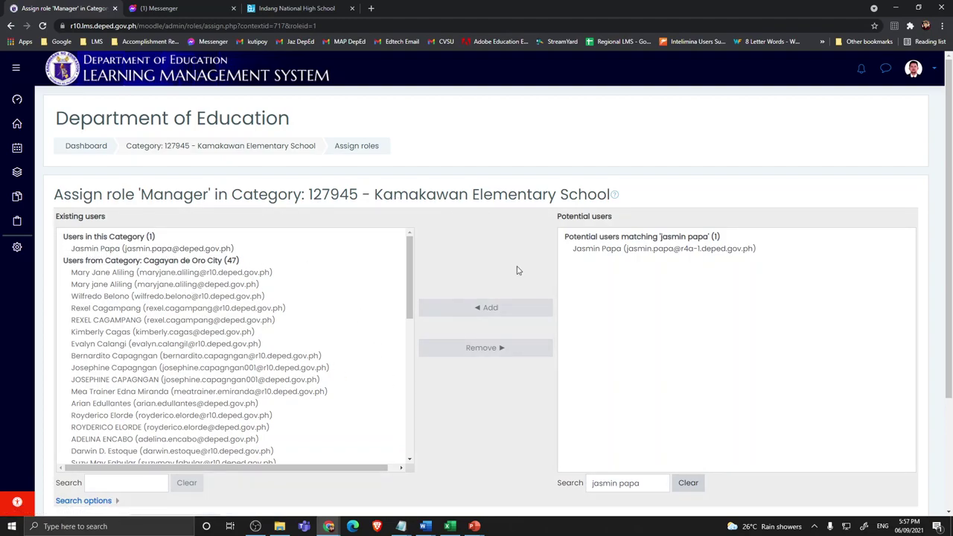
Step: Open a private browser window and load the r10 LMS login page
key("ctrl+shift+n")
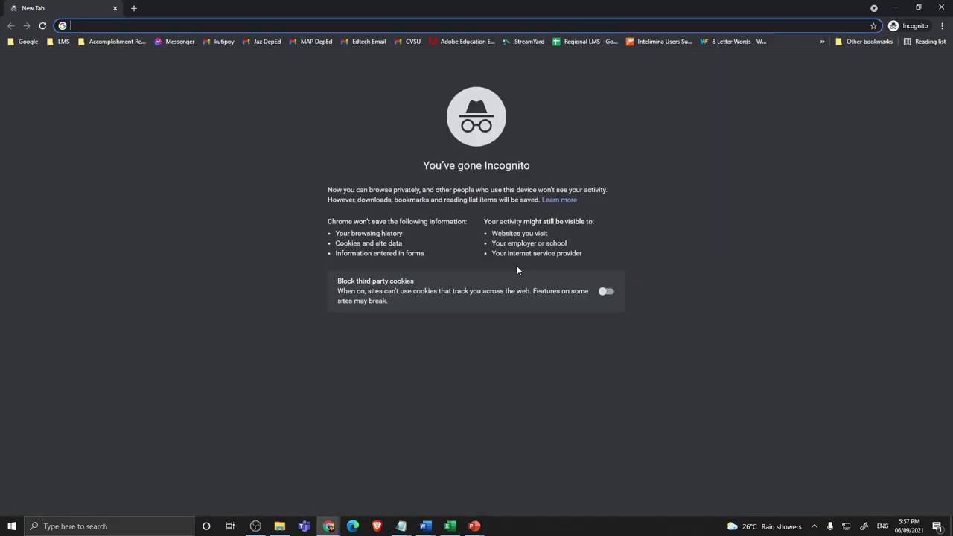
type("r10")
key("Return")
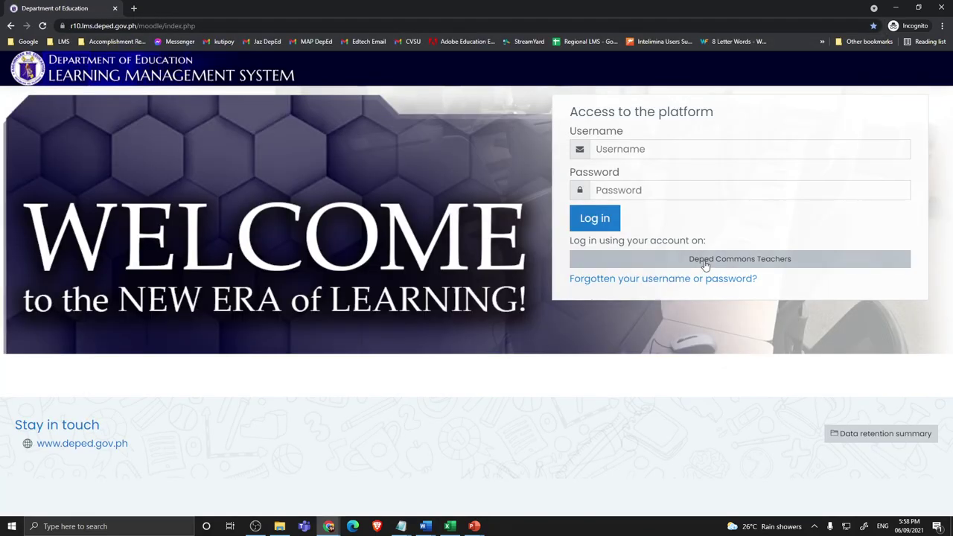
Step: Sign in as the teacher via DepEd Commons Teachers with their Google account and password
left_click(705, 265)
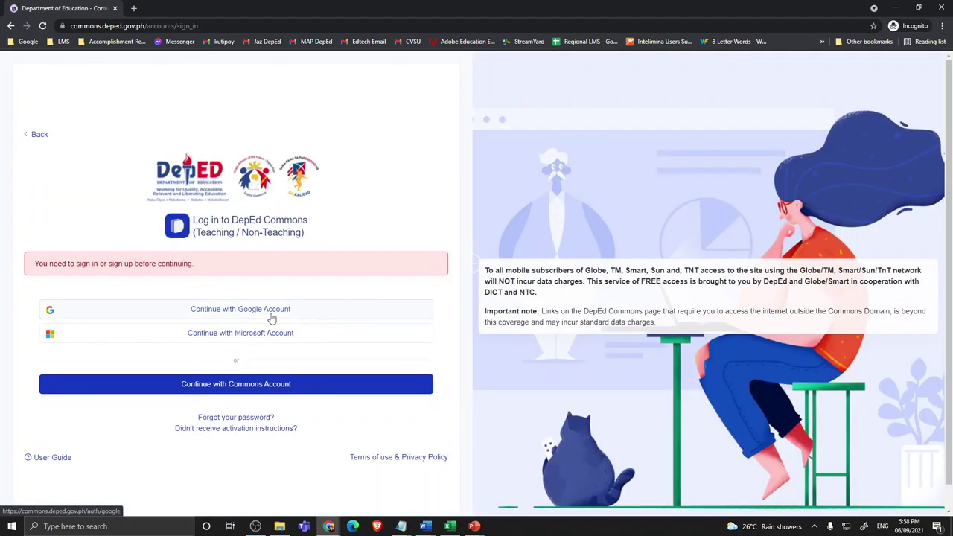
left_click(271, 318)
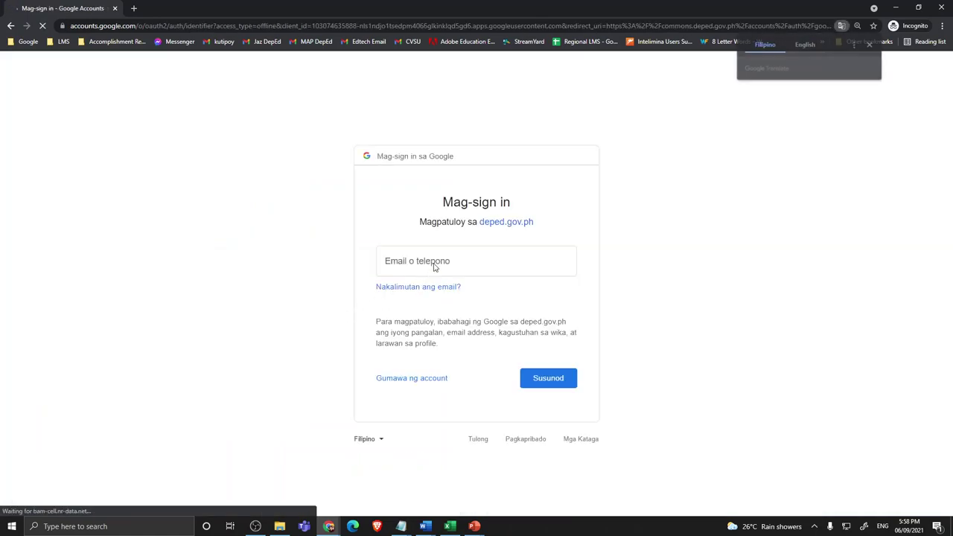
left_click(434, 263)
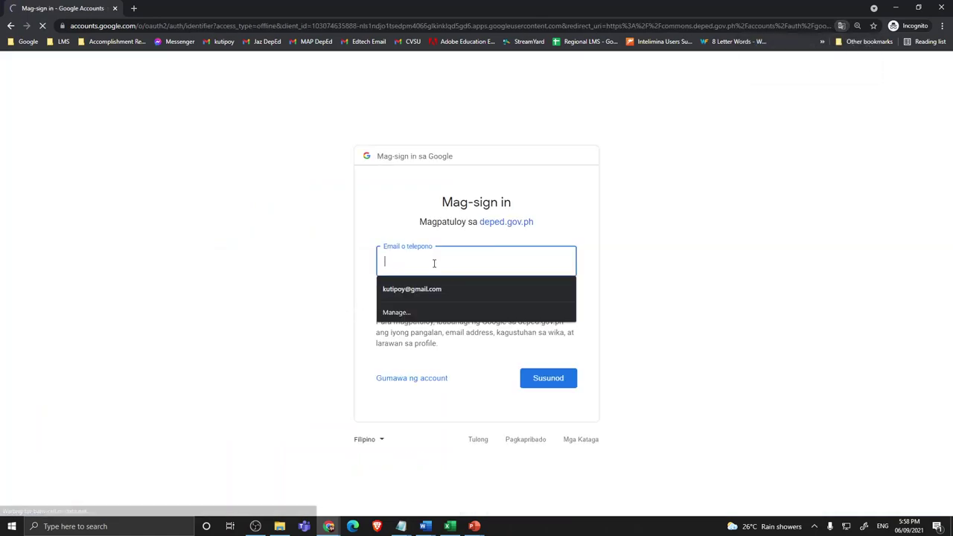
left_click(433, 289)
left_click(548, 378)
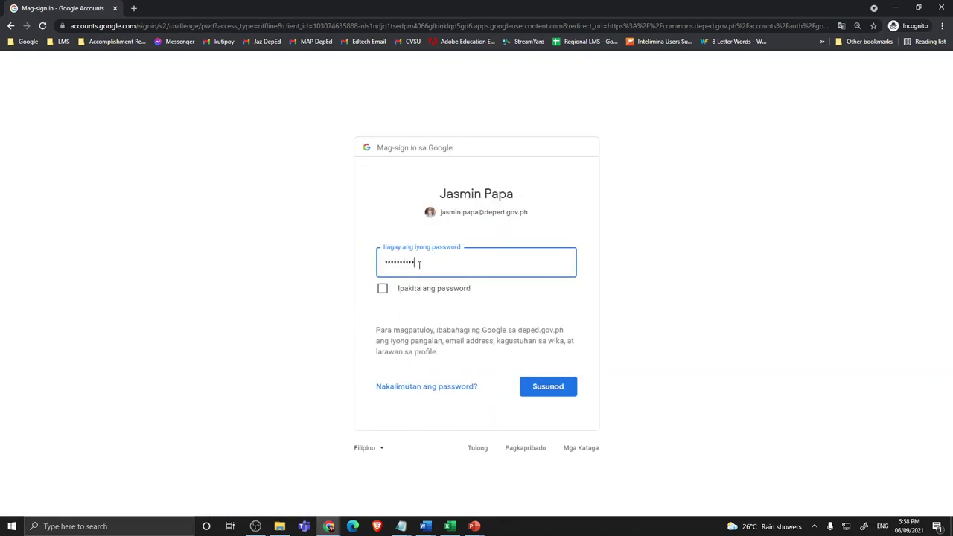
left_click(562, 386)
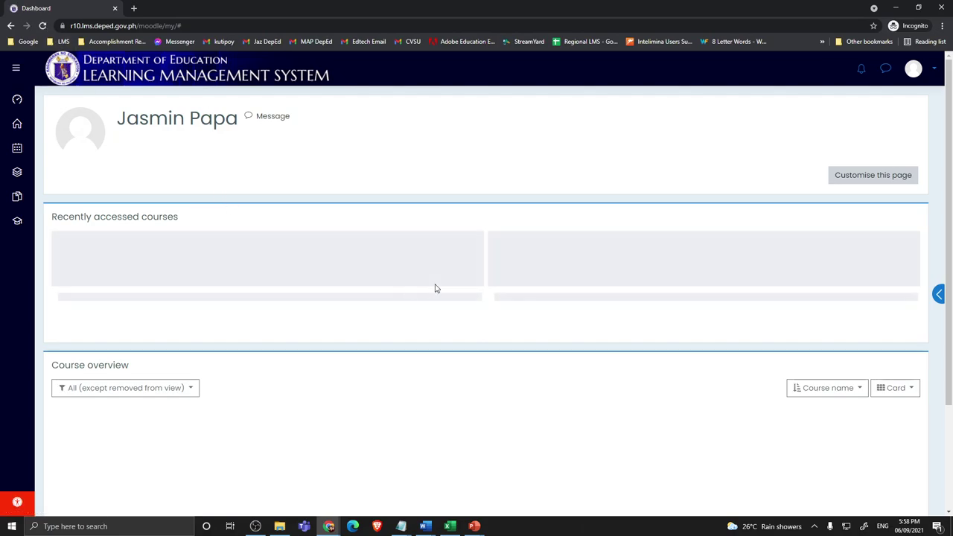
Step: From the site home, go through Cagayan de Oro City to the 127945 - Kamakawan Elementary School category
left_click(20, 129)
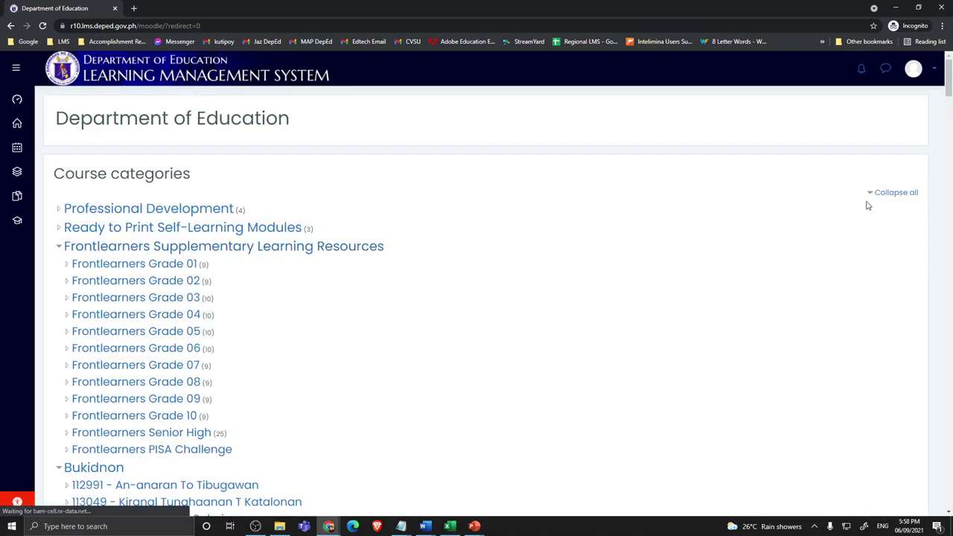
left_click(881, 194)
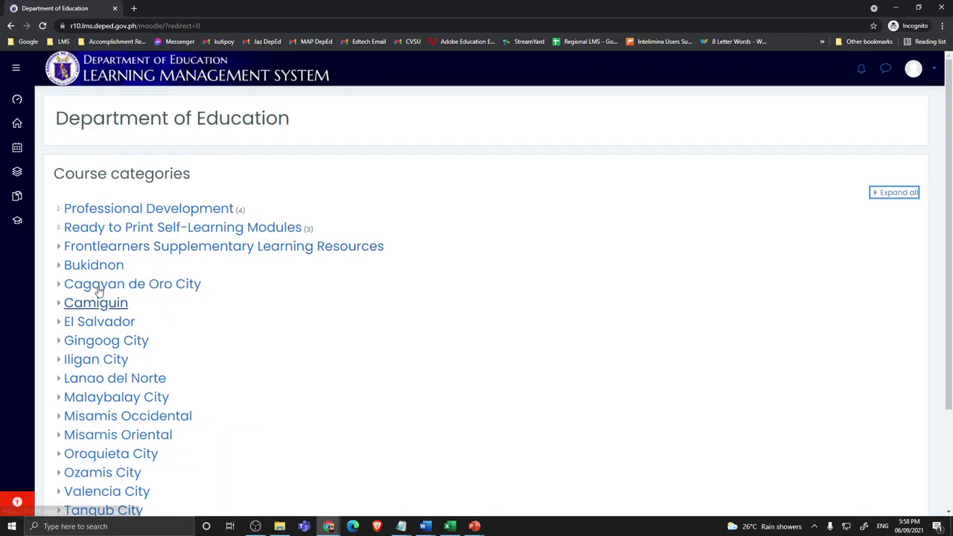
left_click(101, 289)
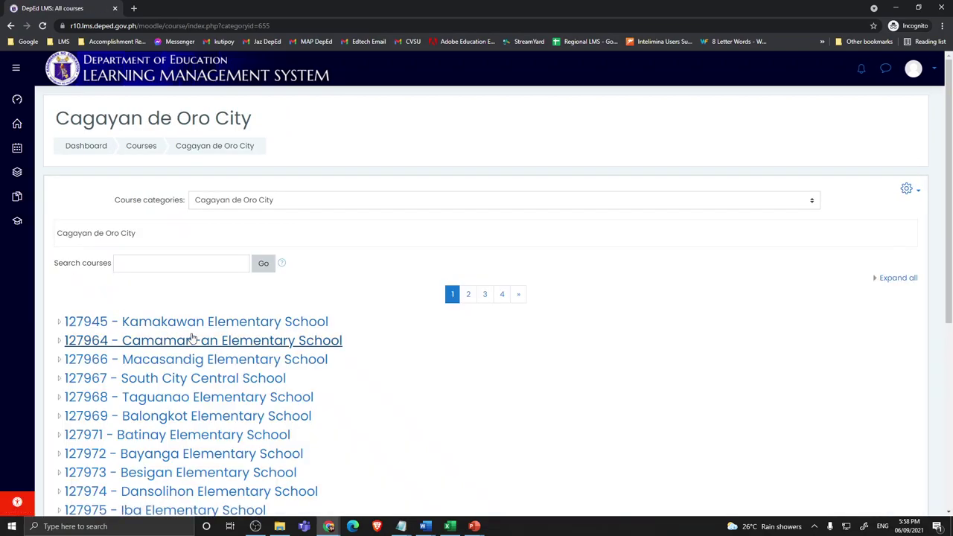
left_click(908, 191)
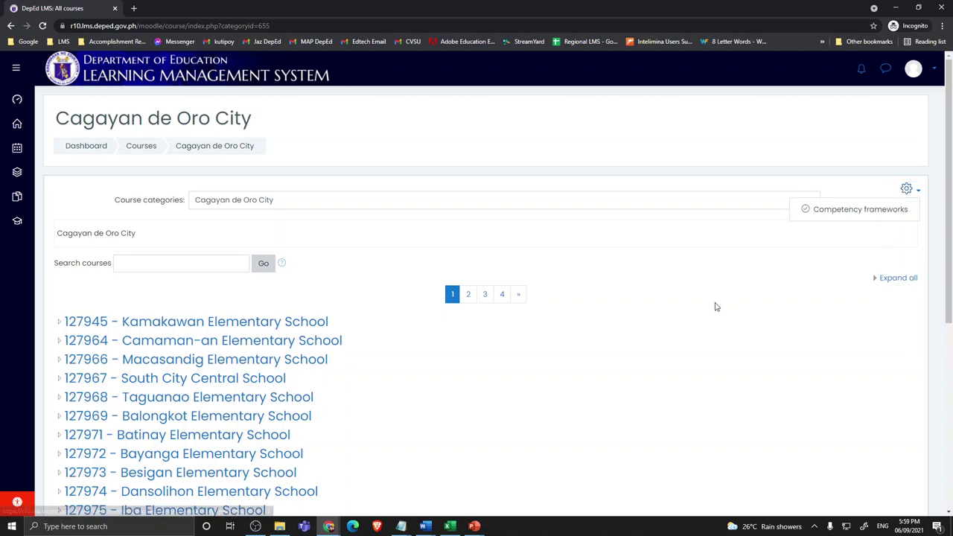
key("Escape")
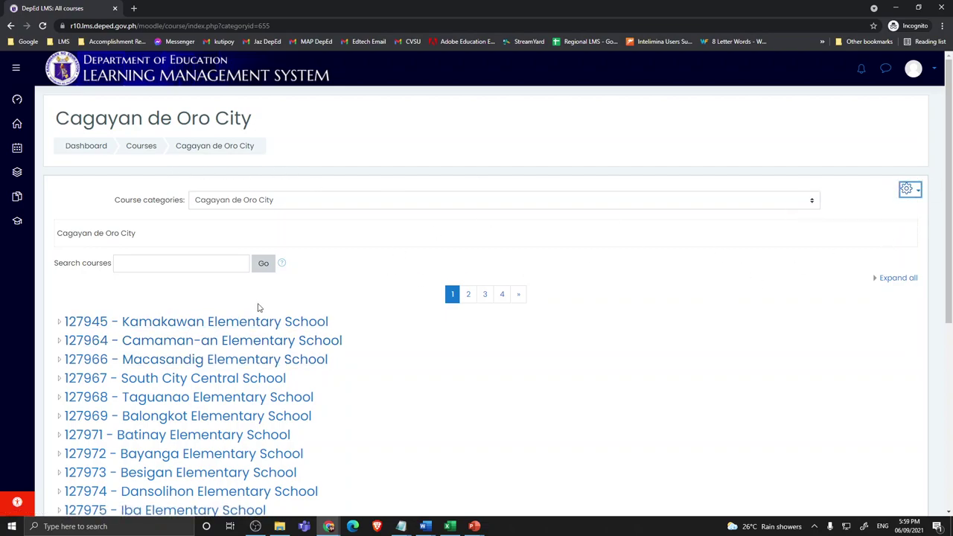
left_click(906, 190)
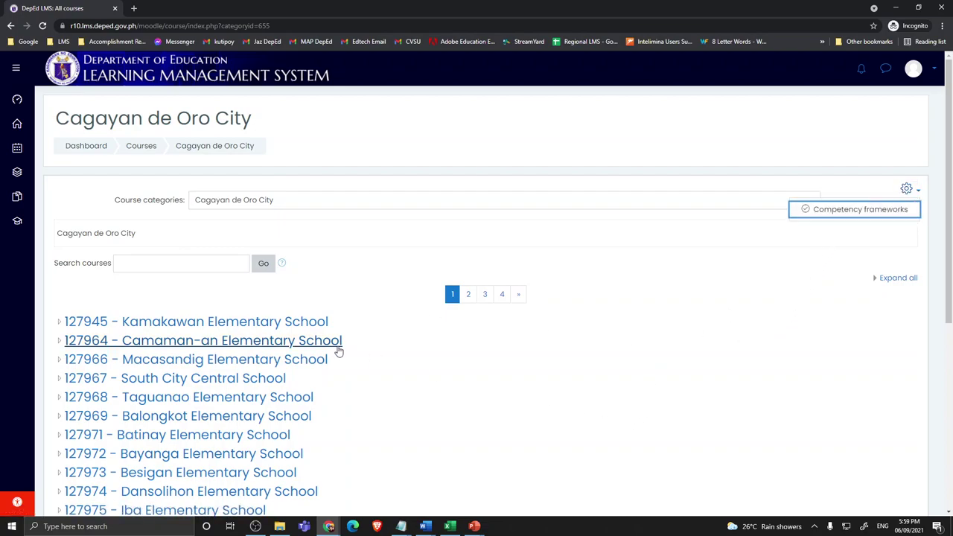
left_click(160, 326)
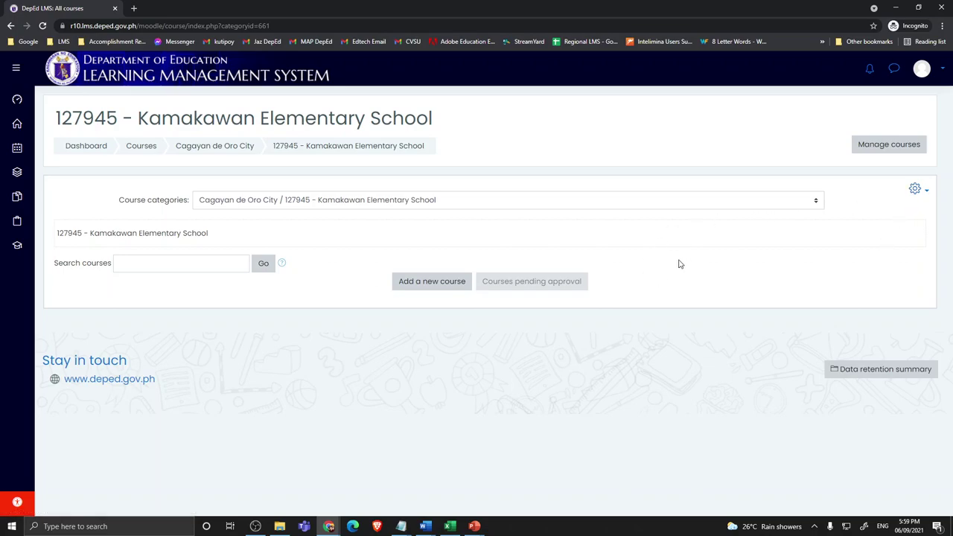
Step: Select the school ID 127945 in the category page heading to copy it
left_click(922, 190)
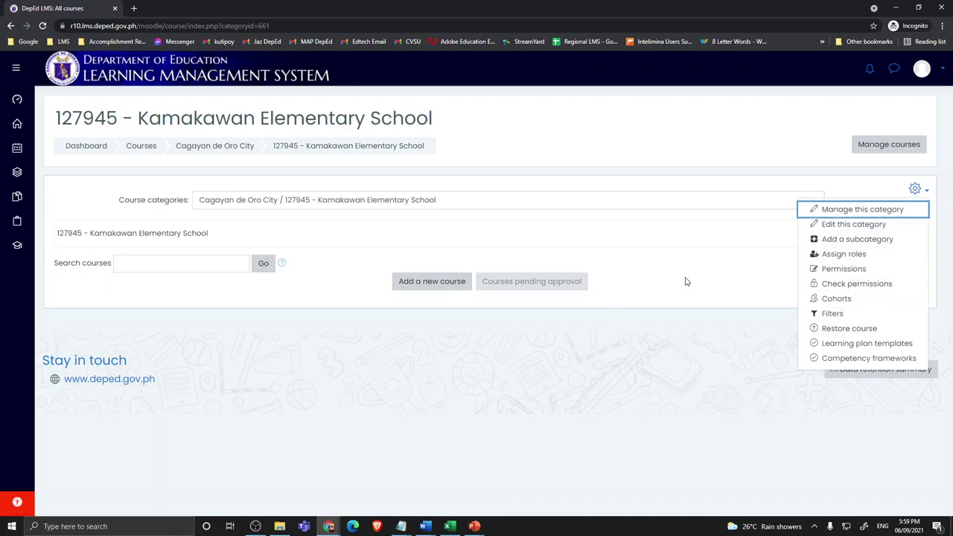
key("Escape")
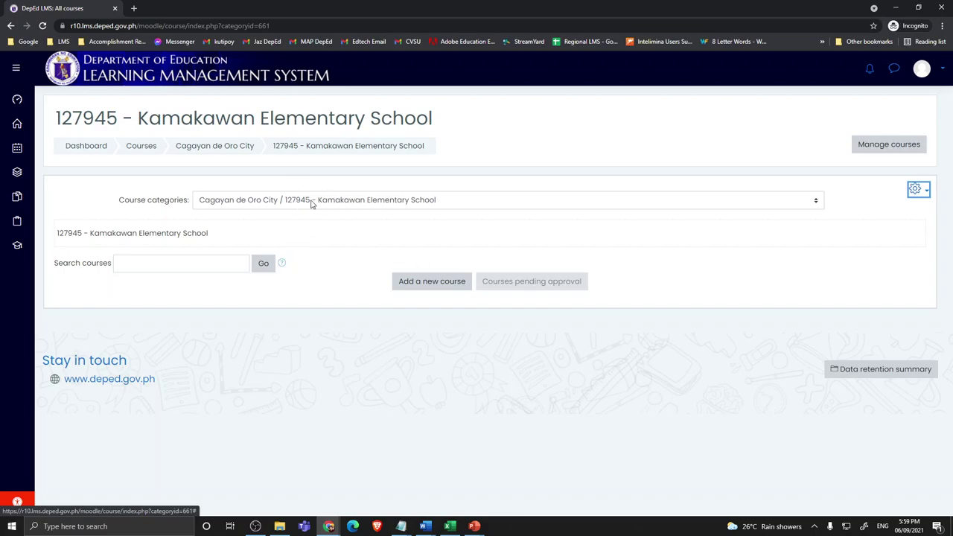
left_click(297, 201)
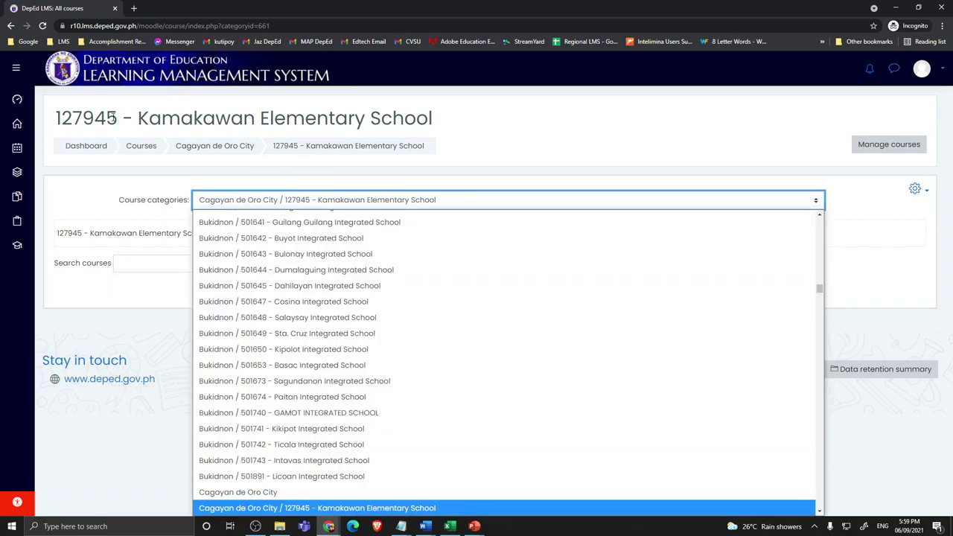
left_click(113, 116)
double_click(58, 118)
key("ctrl+c")
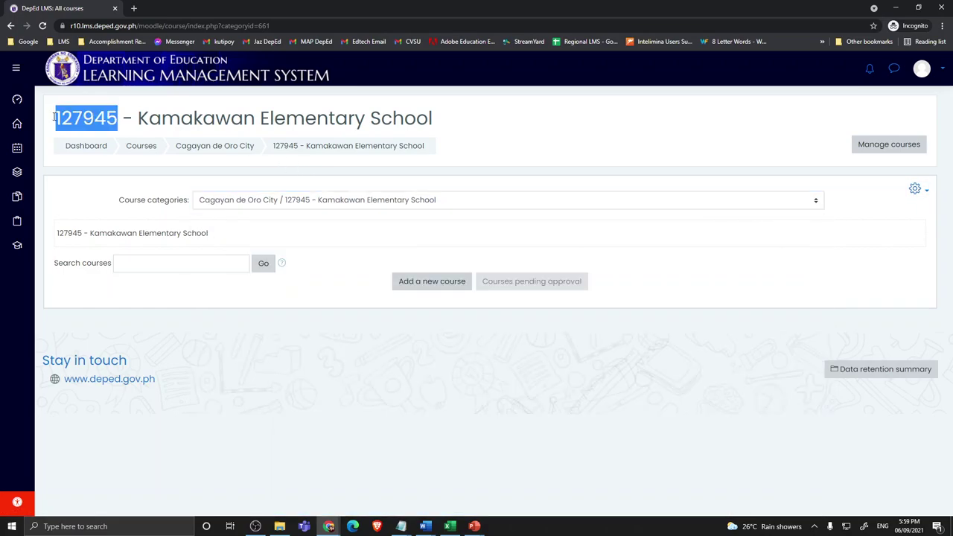
Step: Open three Add a subcategory forms in background tabs from the category's gear menu
left_click(916, 188)
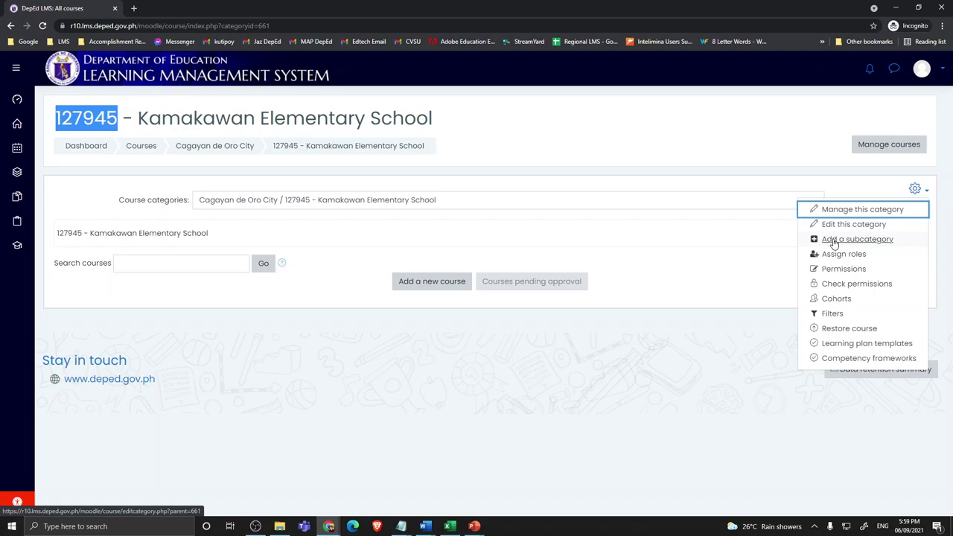
middle_click(835, 244)
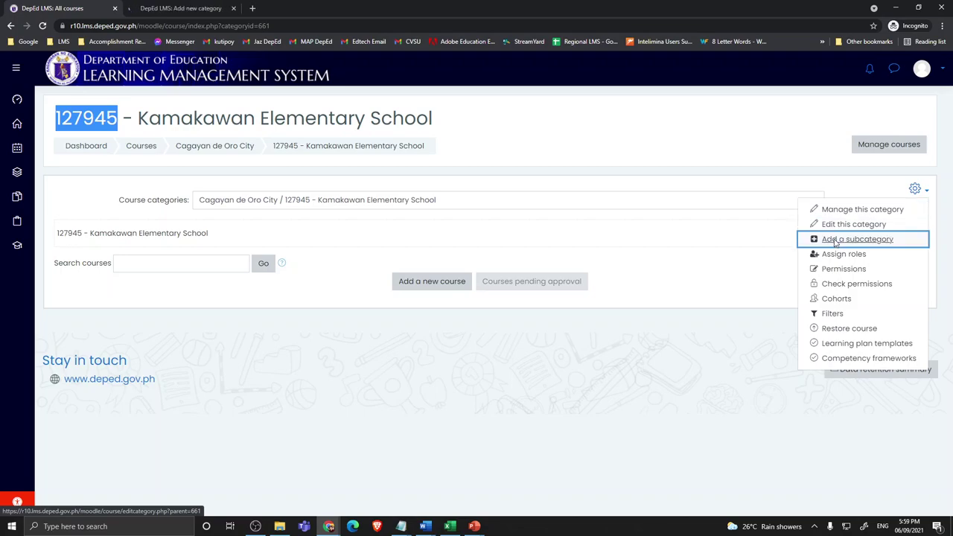
middle_click(834, 242)
middle_click(834, 243)
Step: Open two more subcategory forms, then enter '127945 -Kindergarten' as the first form's category name
middle_click(835, 244)
middle_click(834, 244)
middle_click(835, 243)
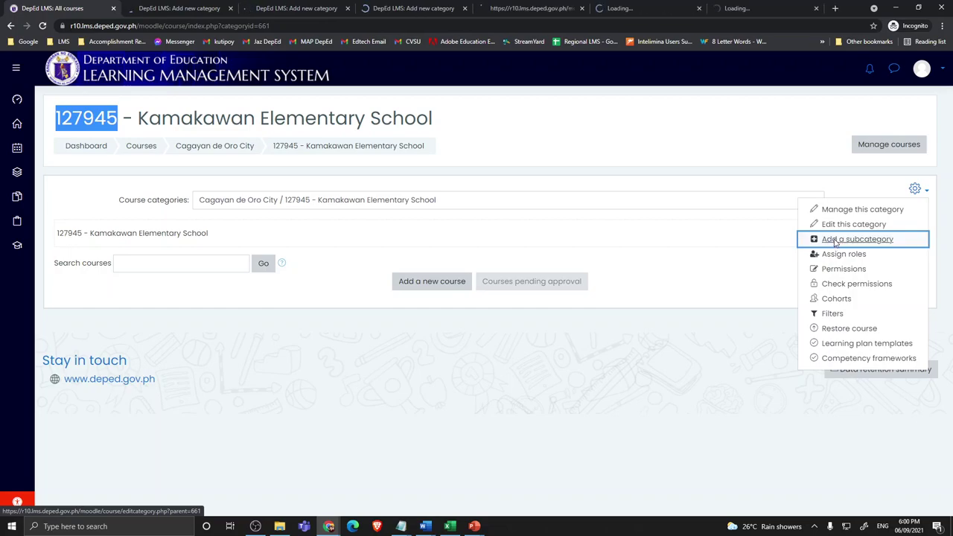
left_click(182, 9)
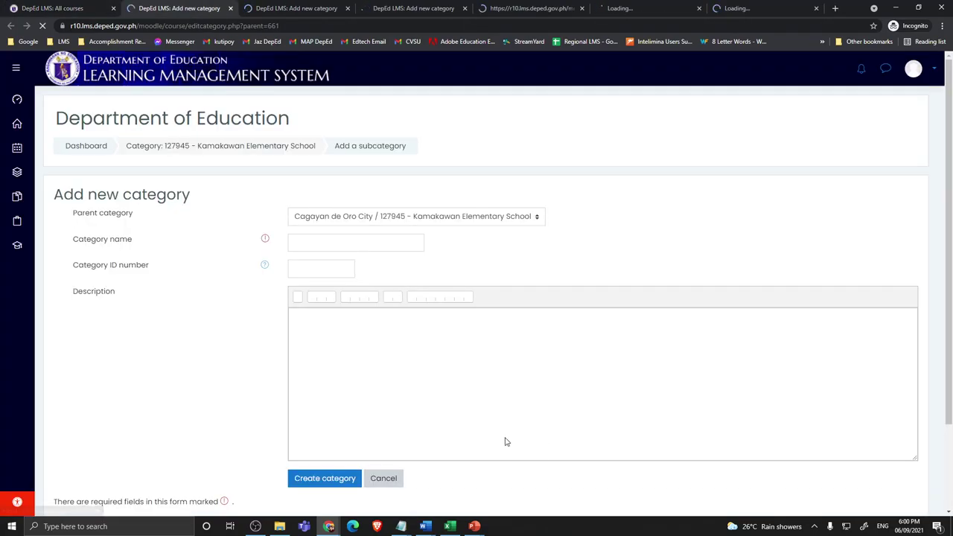
left_click(306, 243)
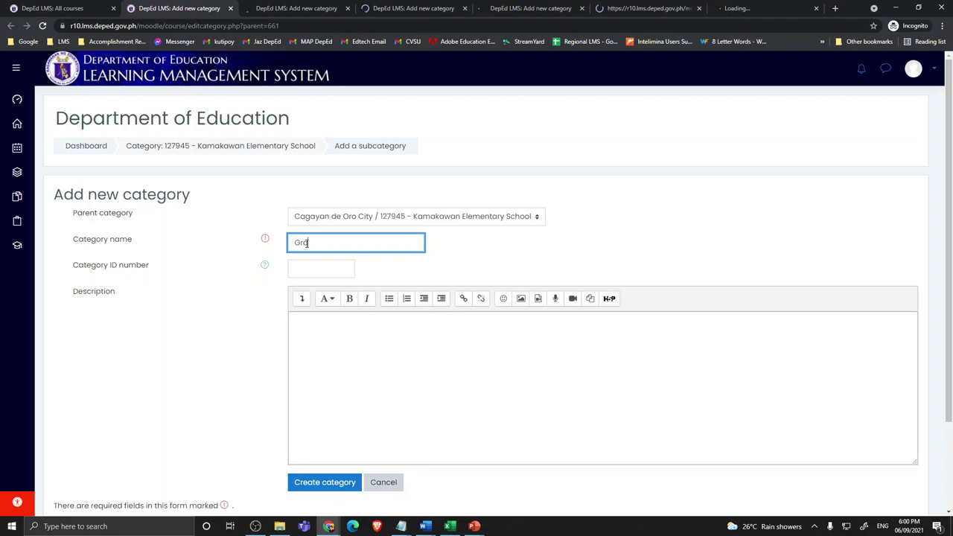
type("Grade 1 - 127945")
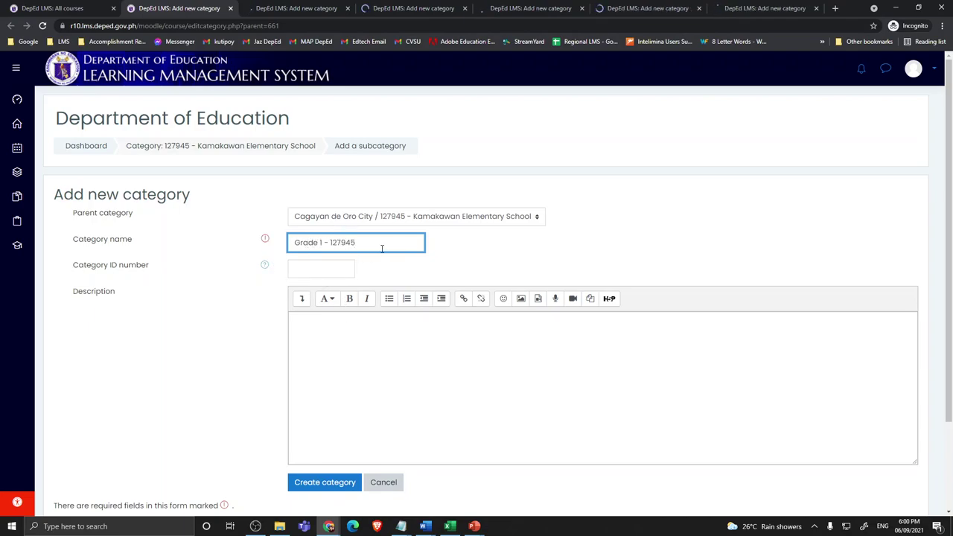
left_click_drag(380, 247, 126, 247)
type("127945")
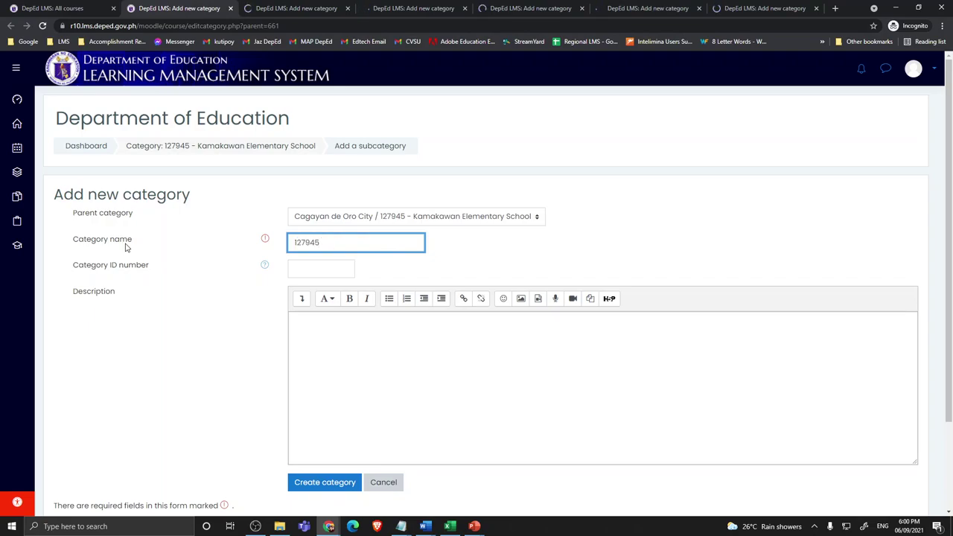
type(" -Grade ")
type("1")
key("shift+Left")
key("shift+Left")
key("shift+Left")
key("shift+Left")
key("shift+Left")
key("shift+Left")
key("shift+Left")
type("Kindergar")
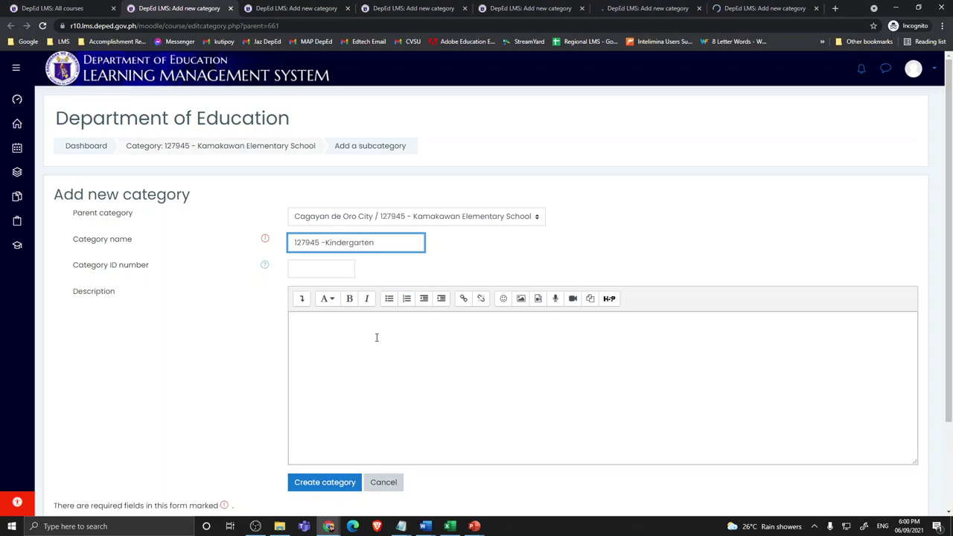
Step: Create 127945 -Kindergarten, enter '127945 - Grade 1' in the next form, and create 127945 - Grade 2
left_click(314, 484)
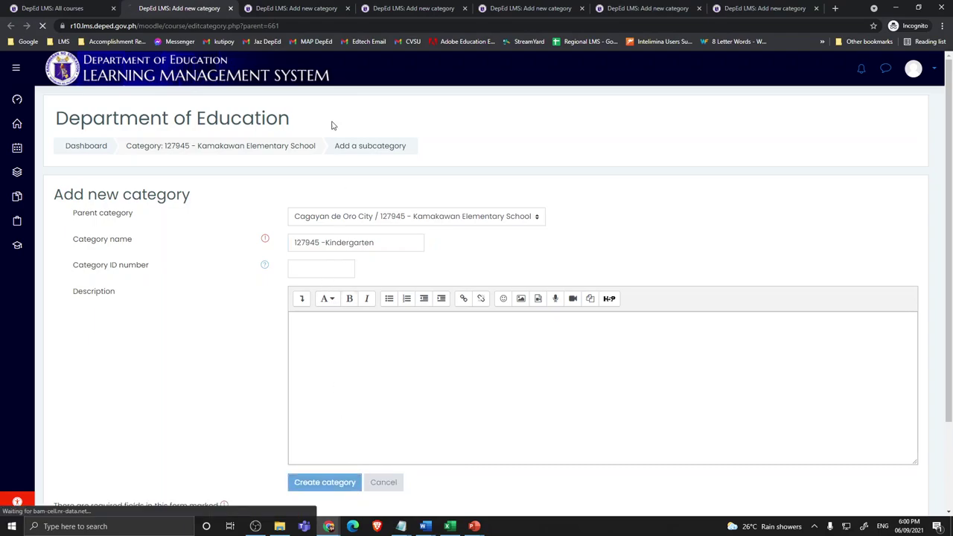
left_click(297, 9)
key("ctrl+v")
type("- Grade")
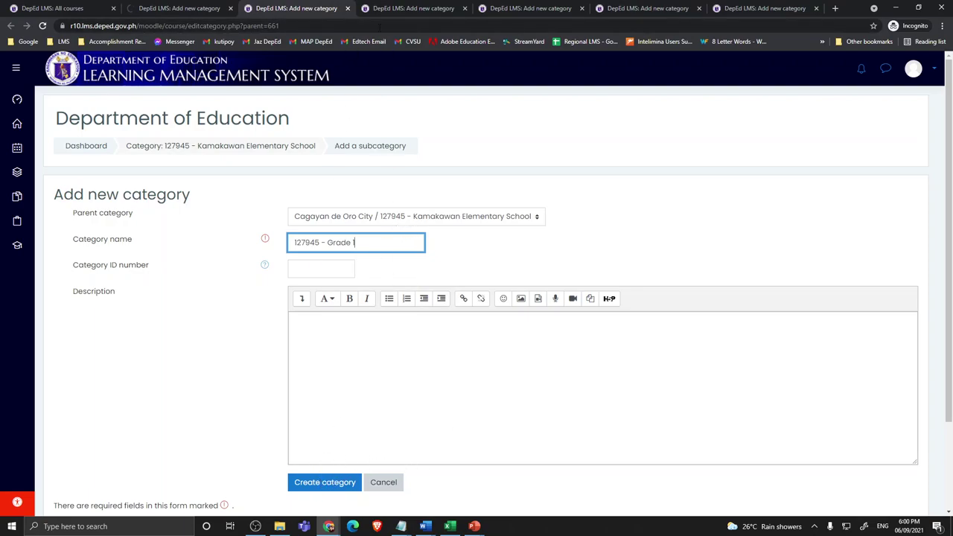
left_click(397, 8)
left_click(336, 243)
type("127945 - Grade 2")
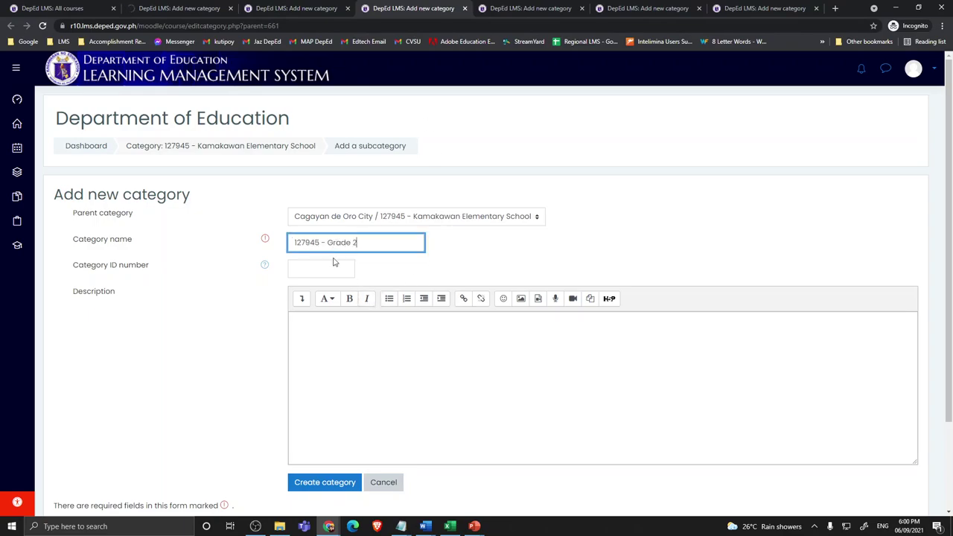
left_click(339, 484)
Step: Enter '127945 - Grade 3' in another form and create the 127945 - Grade 1 subcategory
left_click(548, 10)
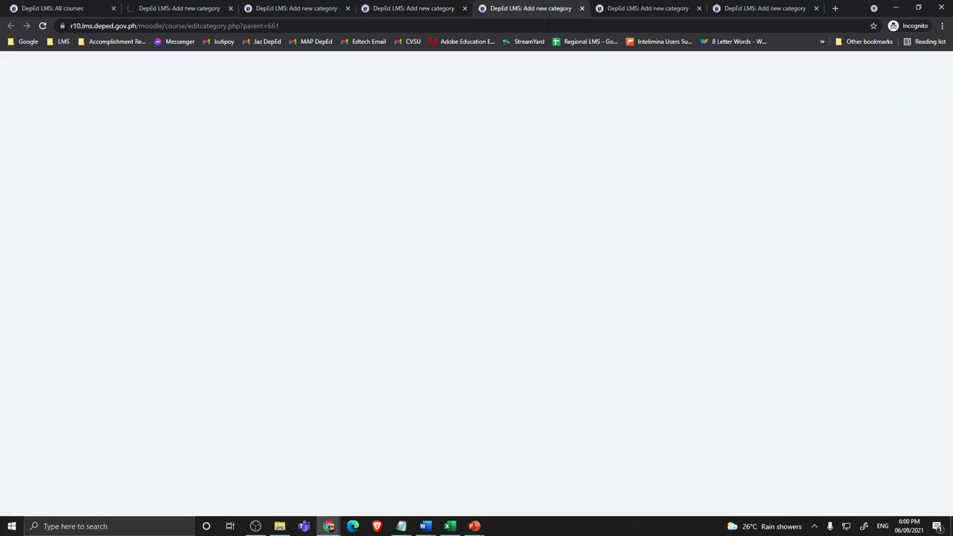
left_click(377, 244)
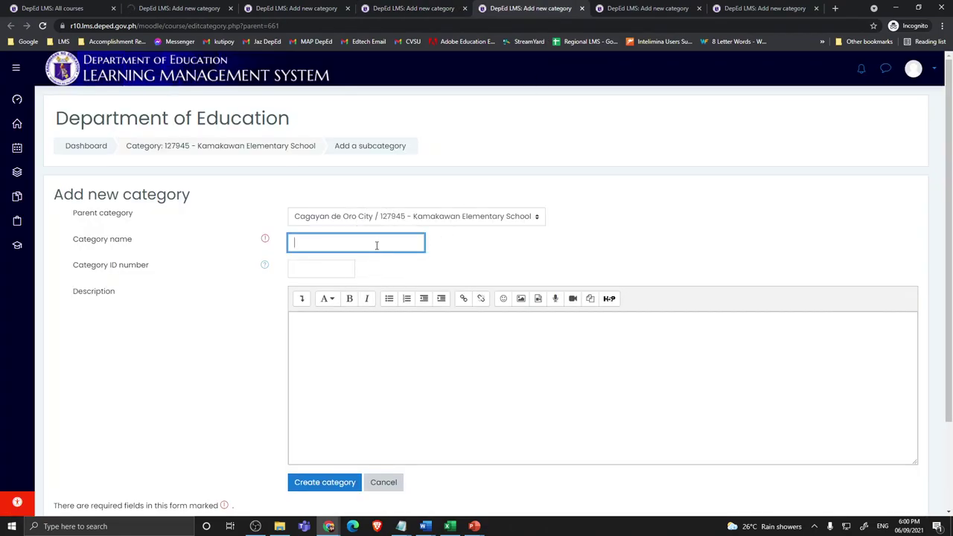
key("ctrl+v")
type("- Grade 3")
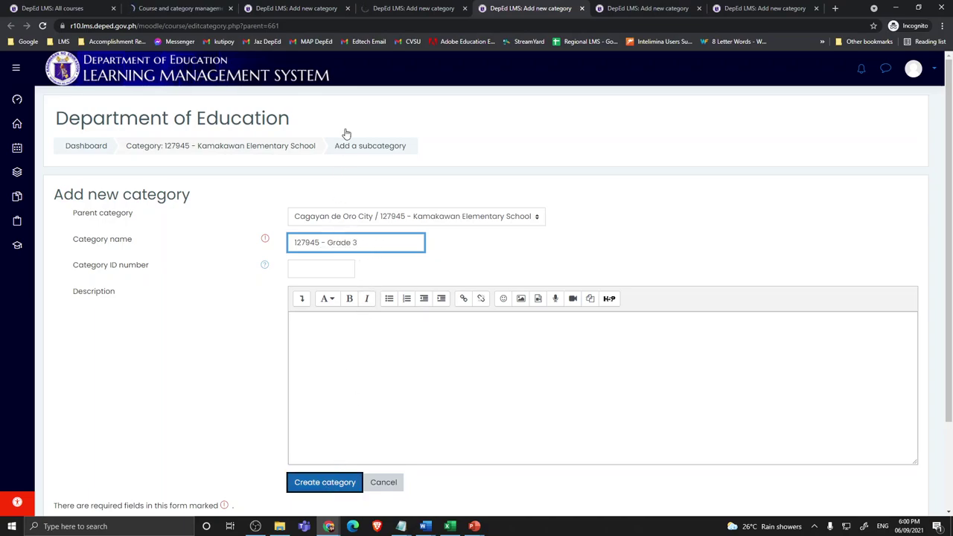
key("ctrl+3")
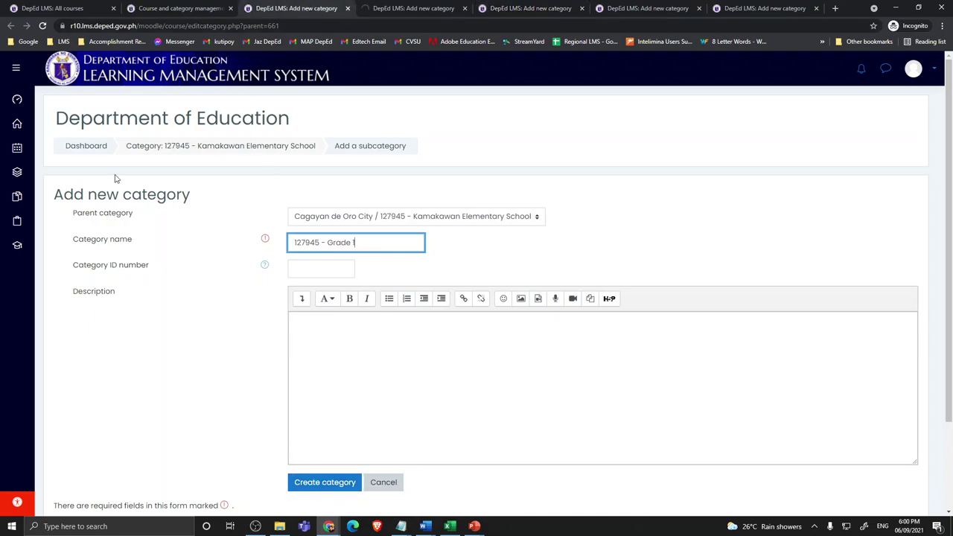
key("Return")
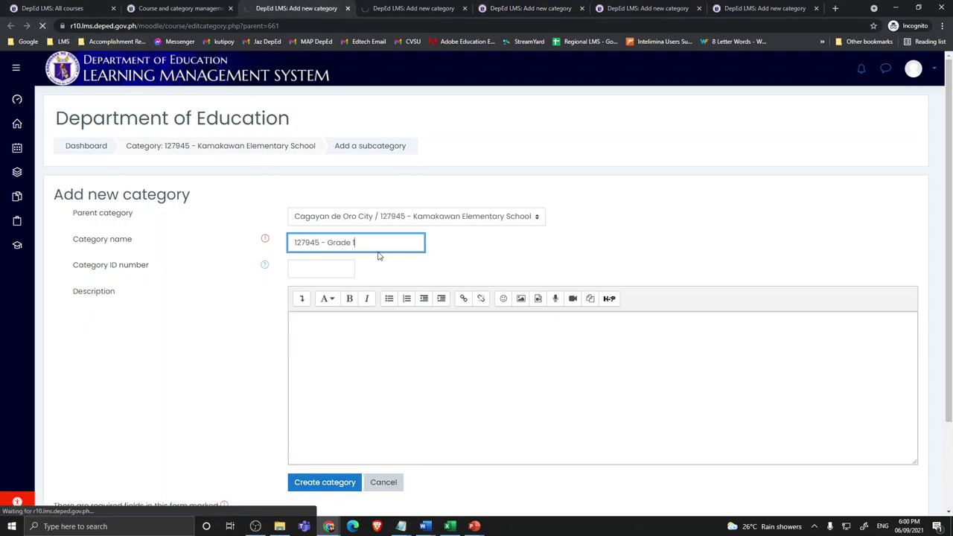
key("ctrl+5")
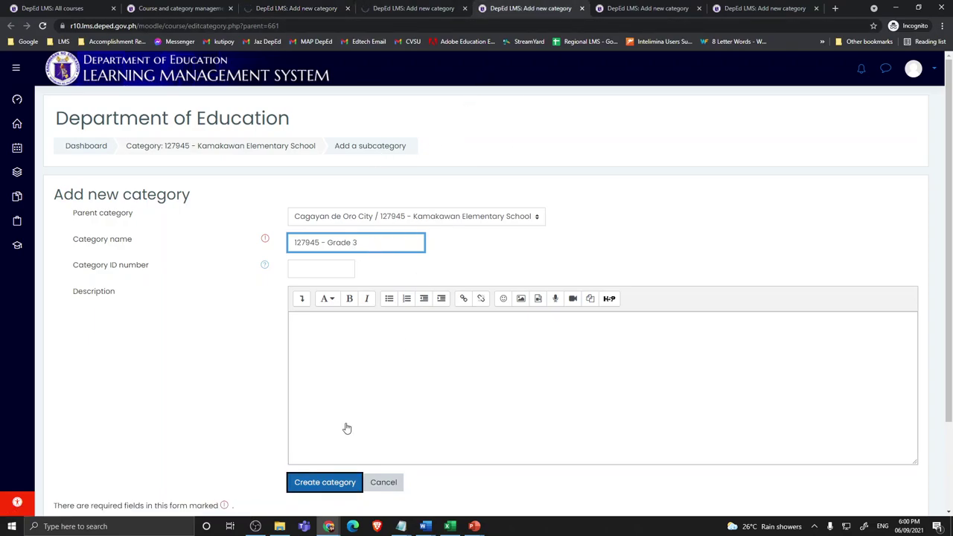
Step: Create the 127945 - Grade 4 subcategory
left_click(640, 9)
left_click(355, 242)
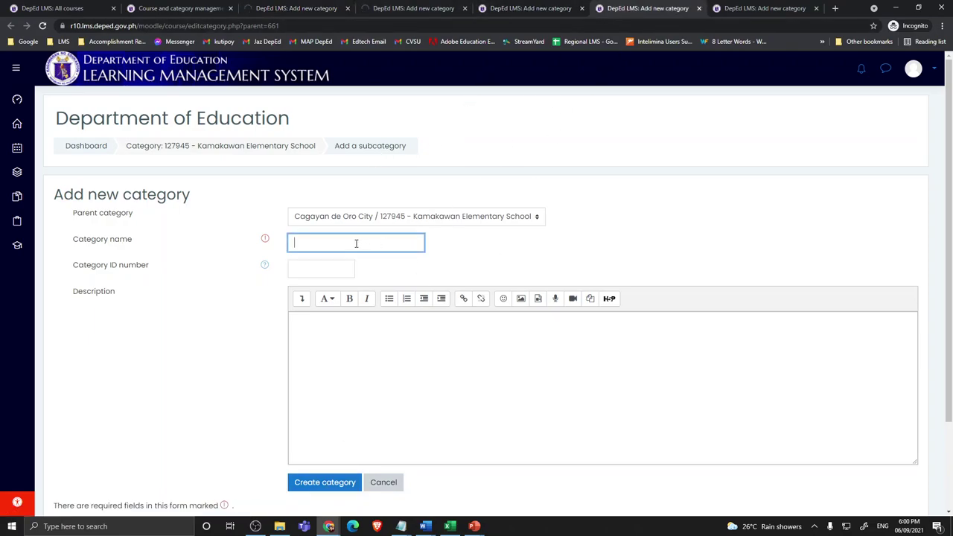
type("127945 - Grade 4")
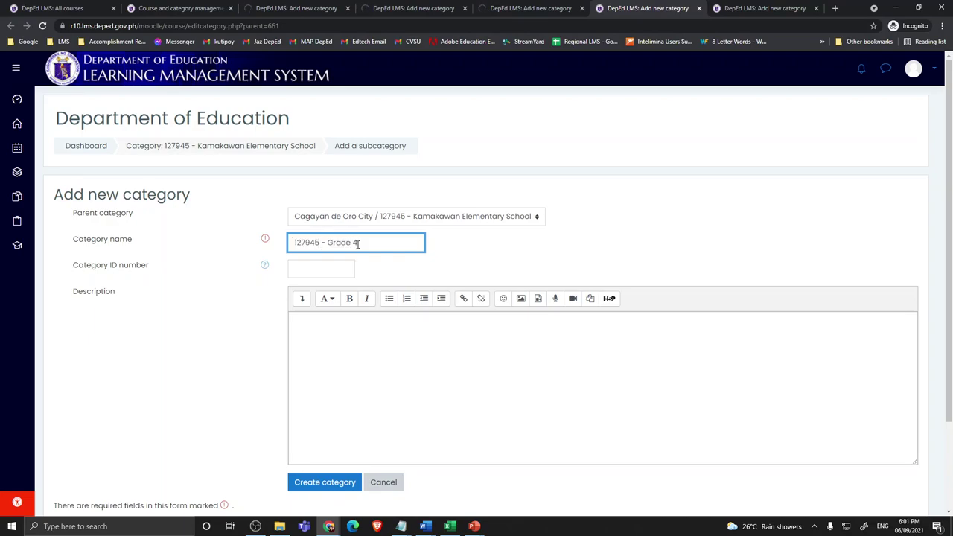
left_click(332, 483)
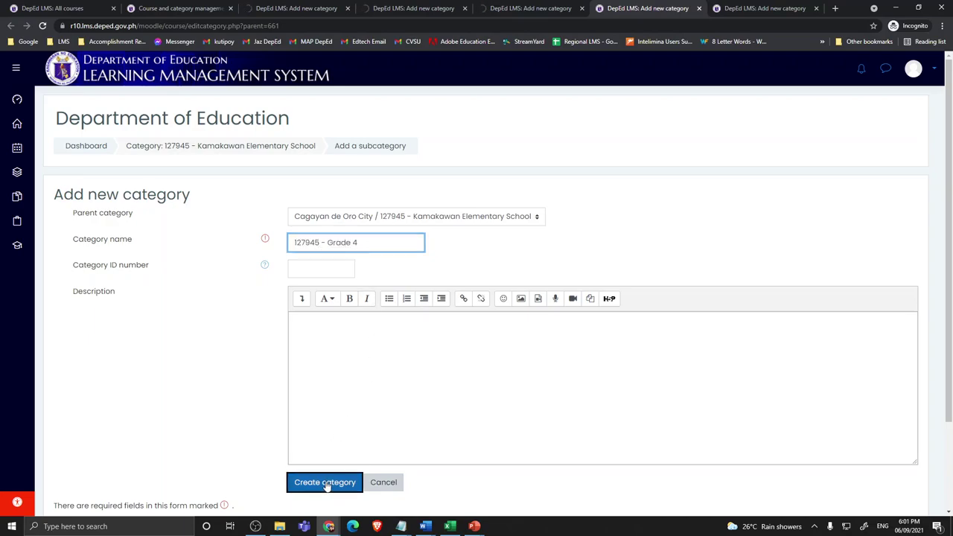
Step: Create the 127945 - Grade 5 subcategory and return to the category management tab
left_click(742, 15)
left_click(323, 239)
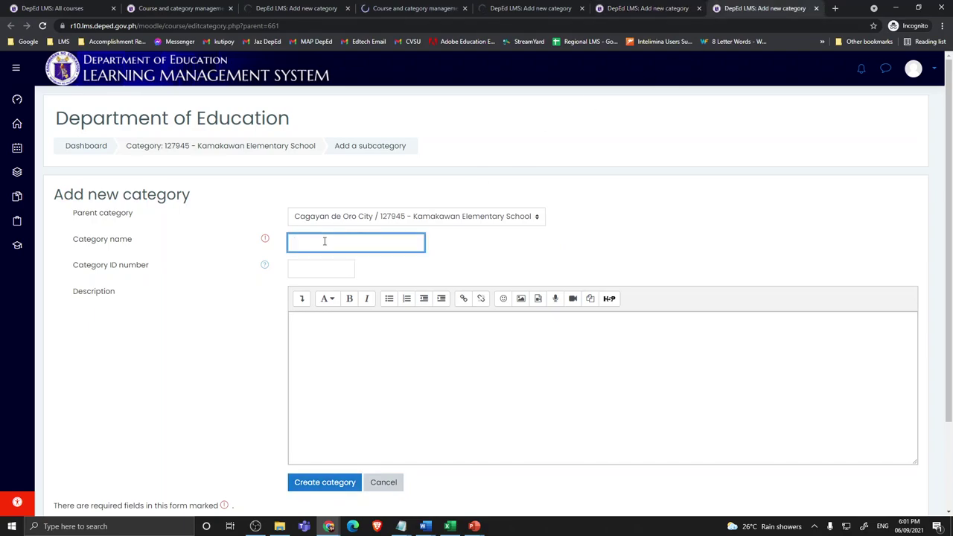
type("127945")
type("- Grade 5")
left_click(358, 480)
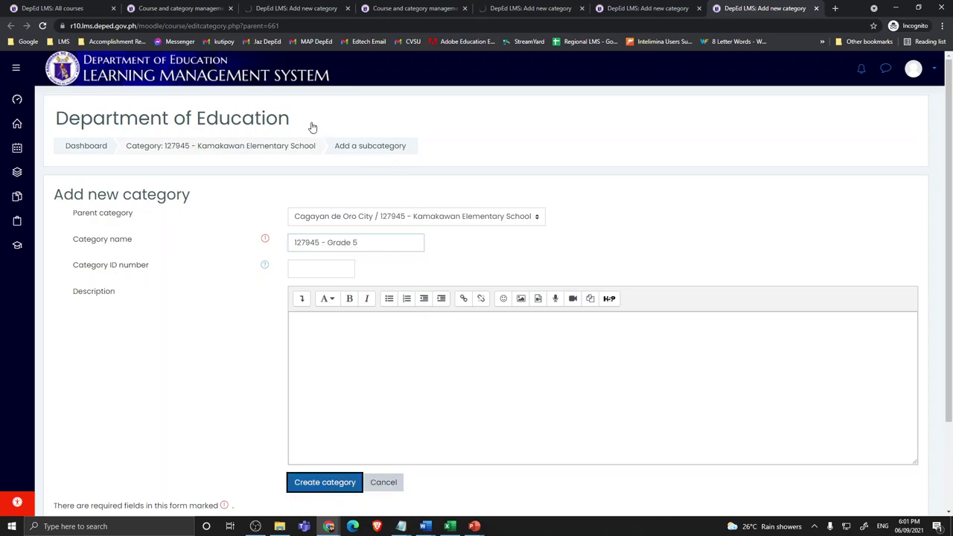
left_click(172, 8)
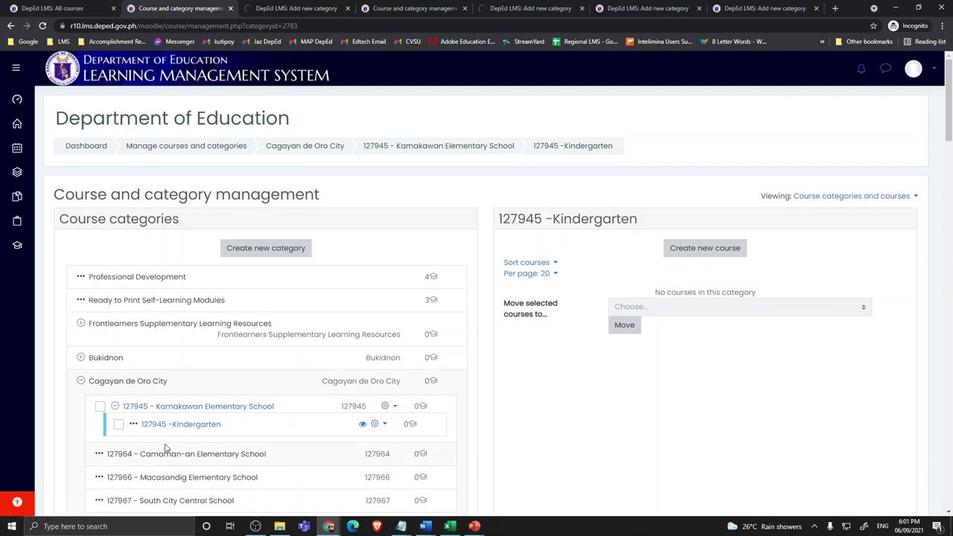
Step: Add one more subcategory under Kamakawan Elementary School named '127945 - Grade 6'
left_click(67, 11)
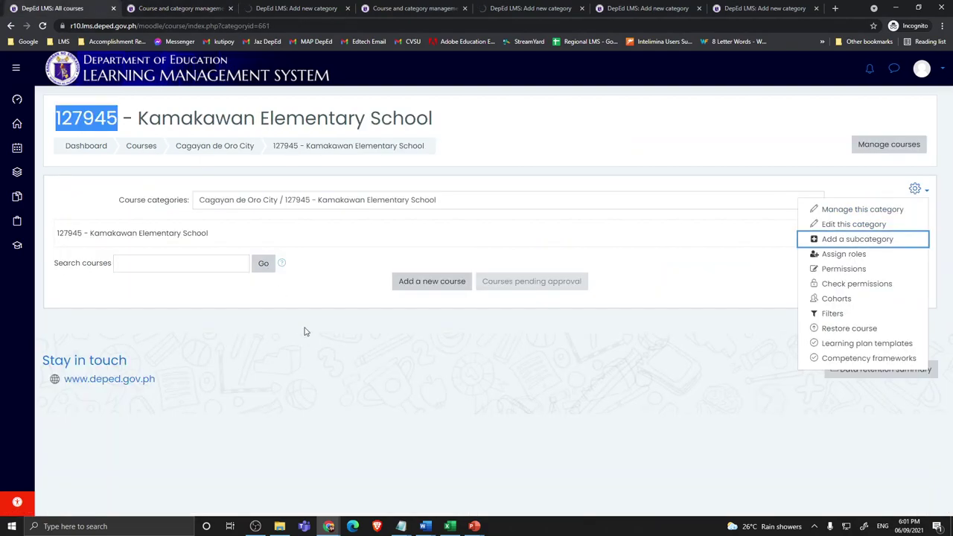
middle_click(846, 239)
left_click(752, 14)
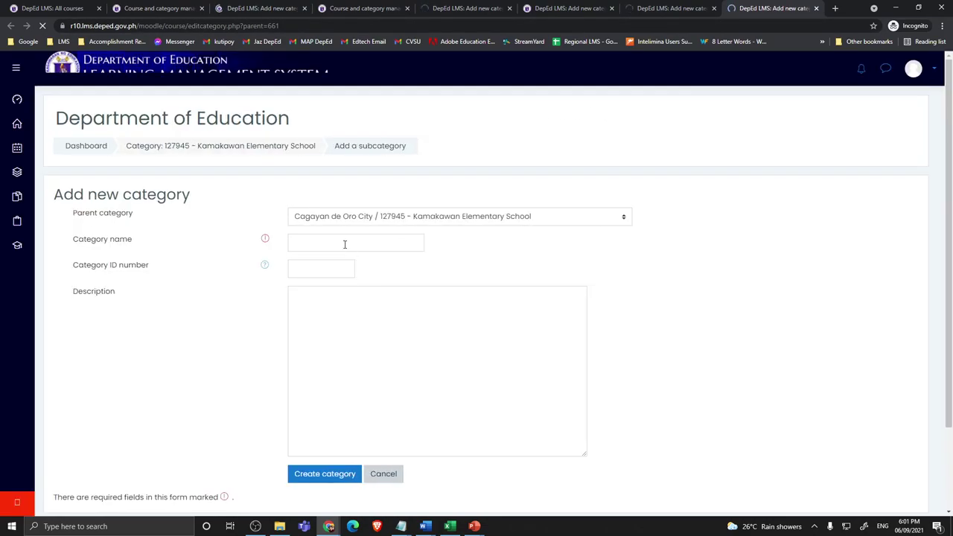
left_click(344, 243)
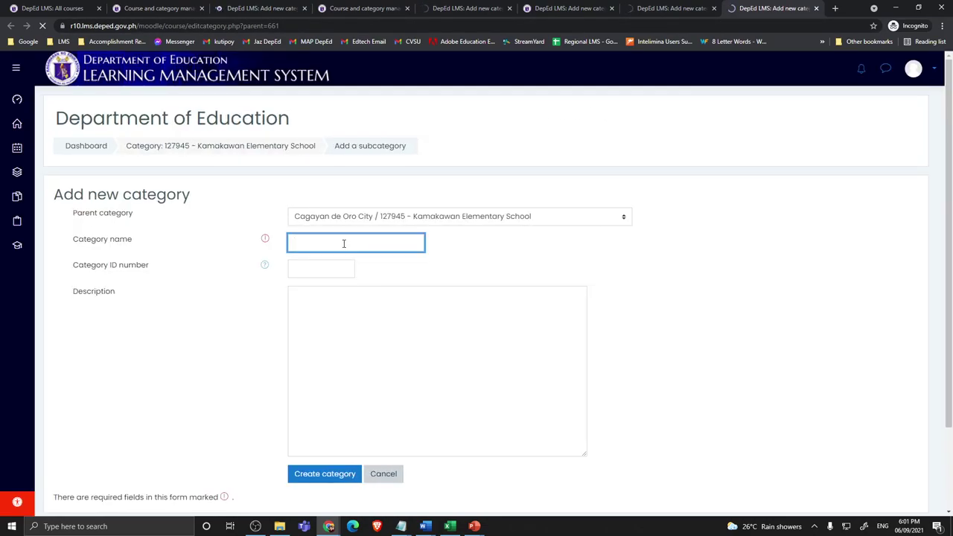
left_click(344, 243)
type("127945")
type("- ")
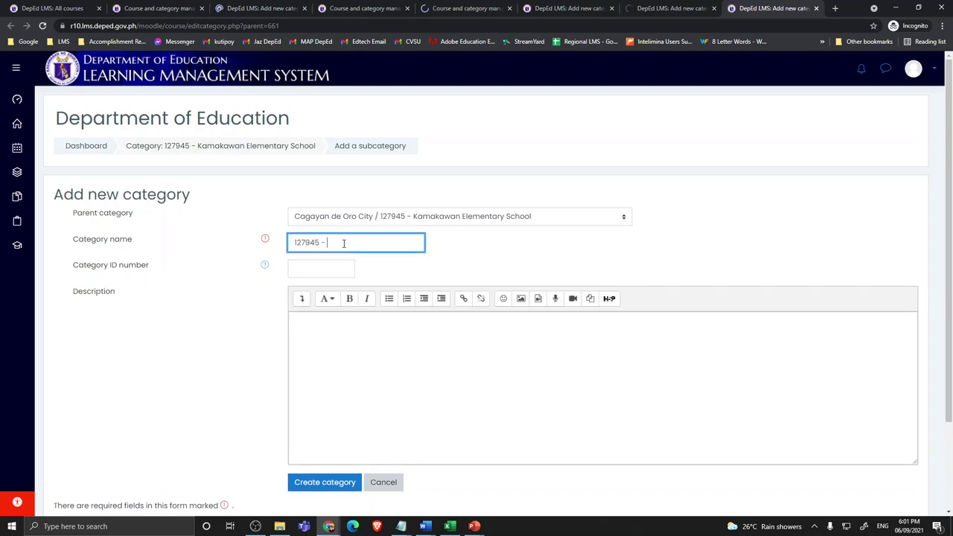
type("Grade 6")
left_click(339, 487)
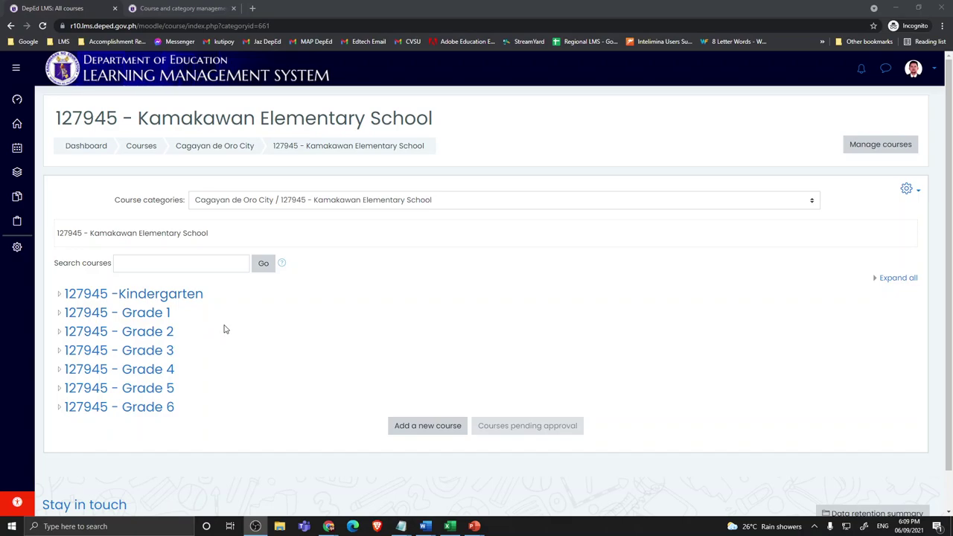
Step: Open the 127945 - Grade 6 category from the Kamakawan school's category list
mouse_move(425, 528)
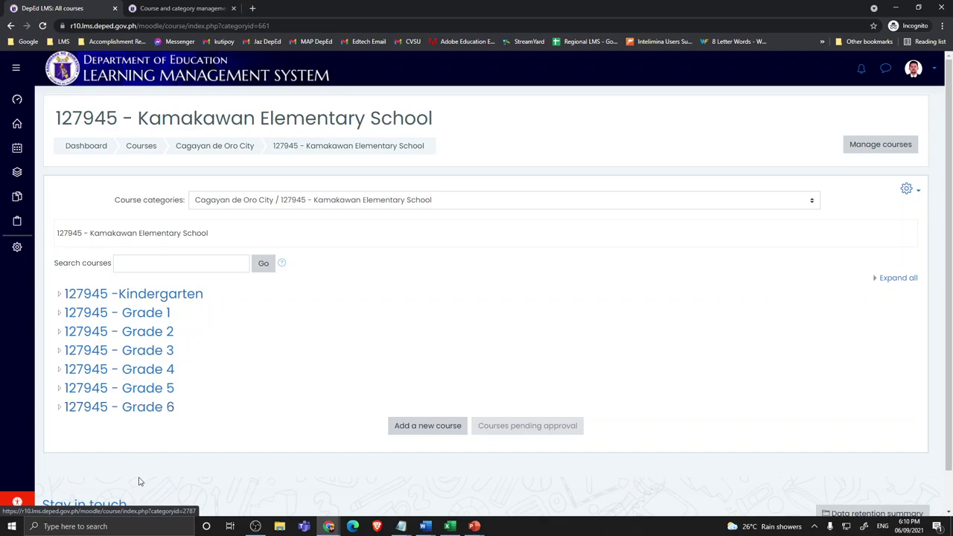
left_click(159, 417)
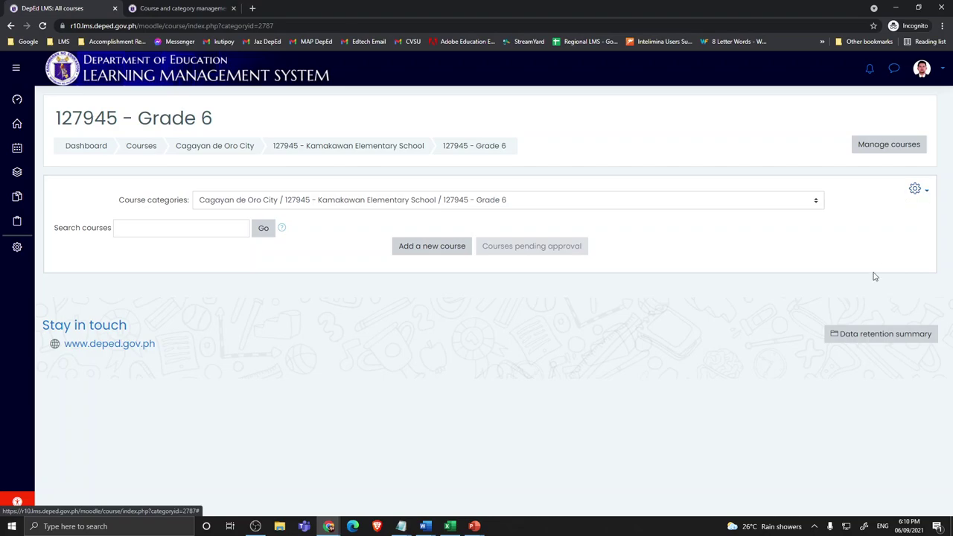
Step: Open three 'Add a subcategory' forms for 127945 - Grade 6 in separate tabs
left_click(917, 192)
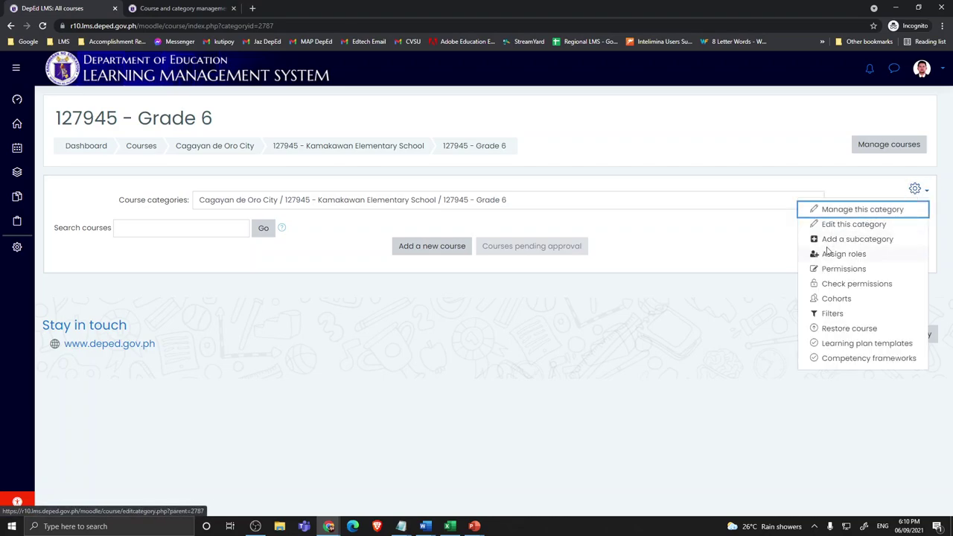
middle_click(839, 243)
middle_click(840, 244)
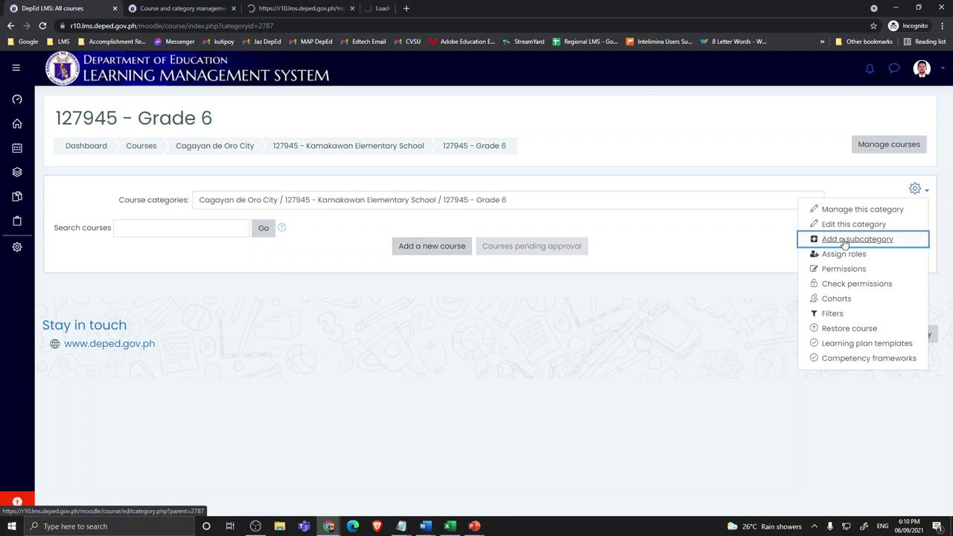
middle_click(841, 243)
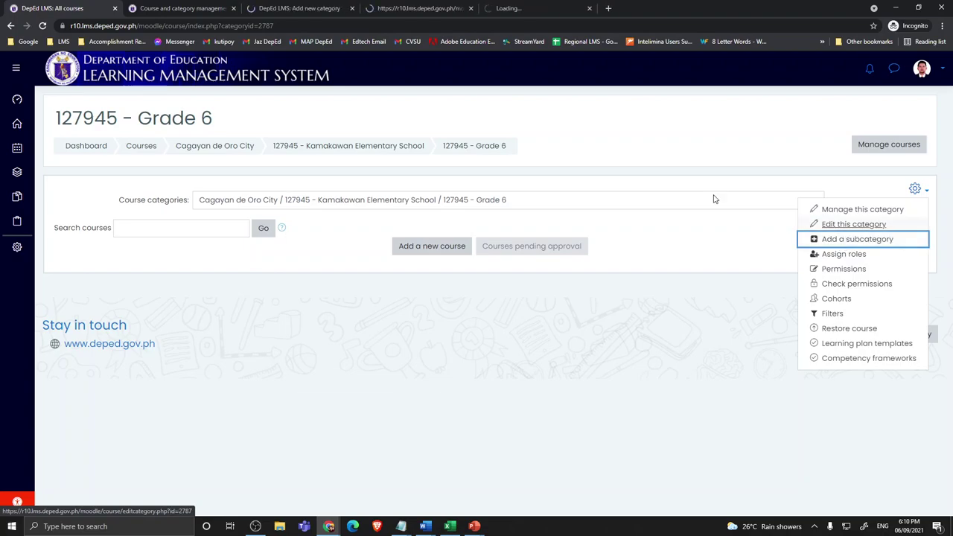
left_click(284, 9)
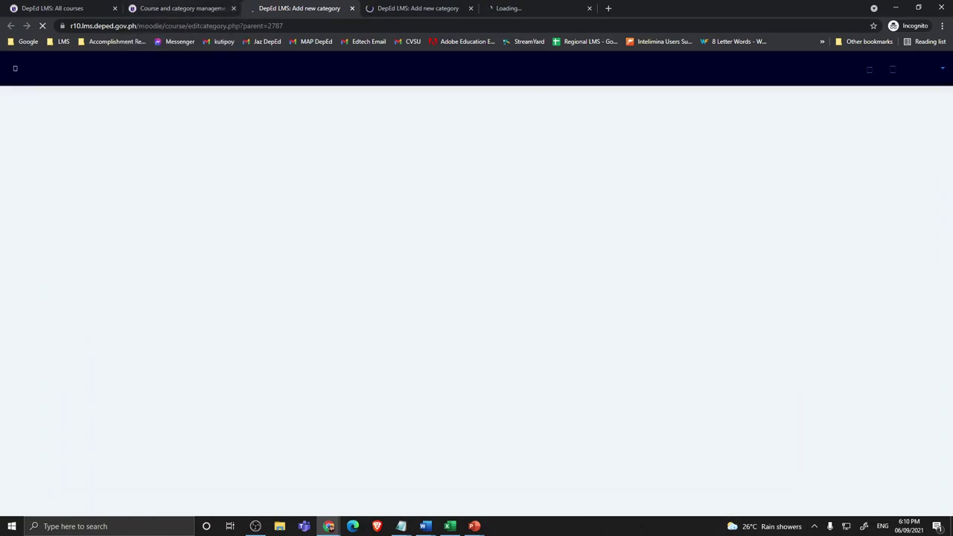
left_click(233, 9)
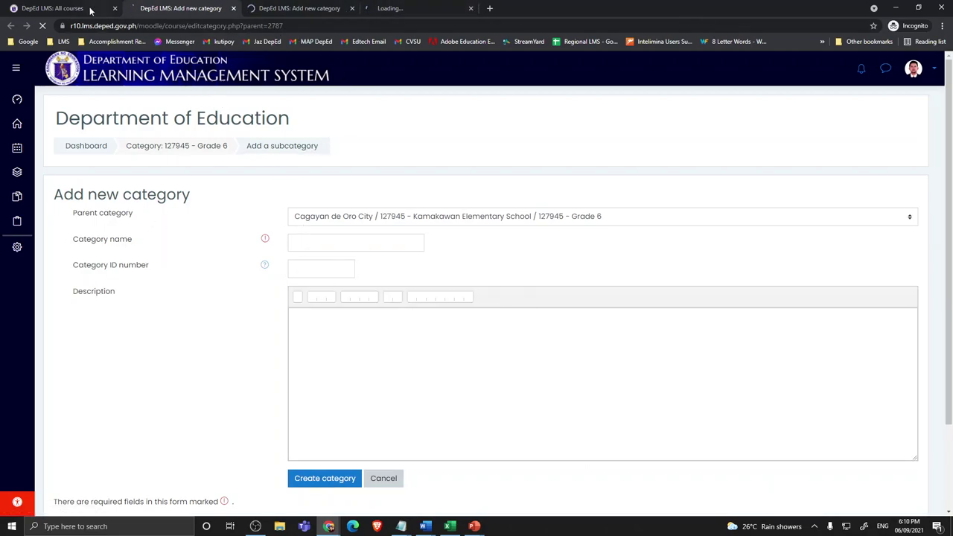
Step: Create two Grade 6 subcategories, each named after a different teacher
left_click(315, 240)
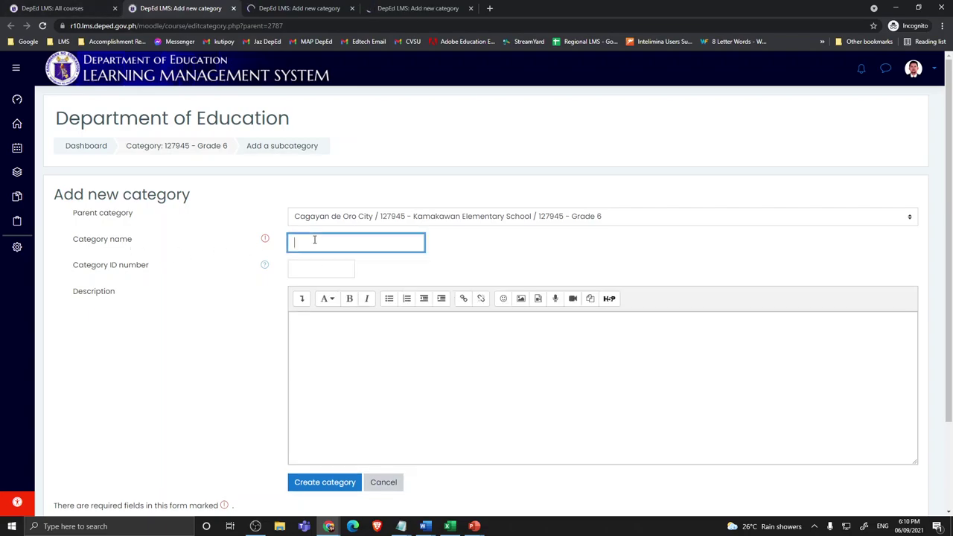
left_click(312, 484)
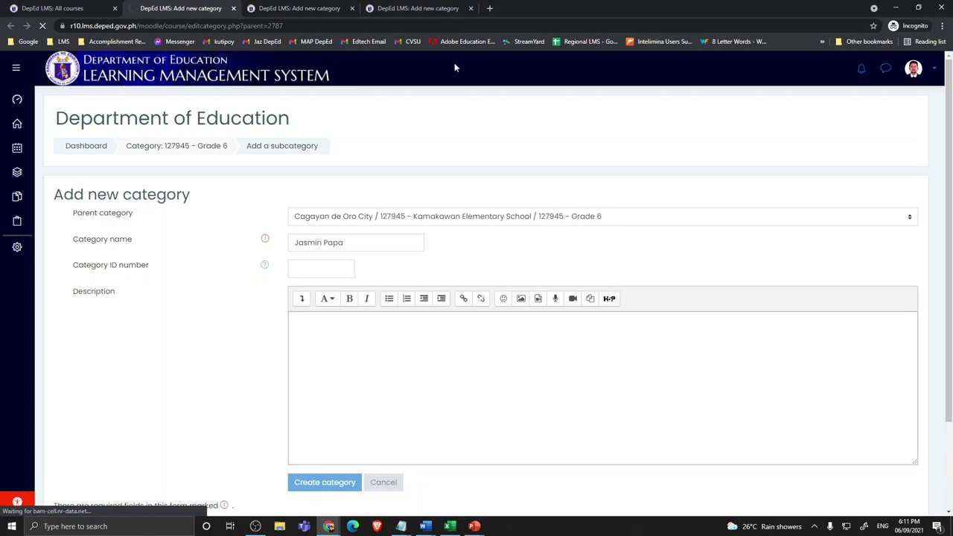
left_click(309, 14)
left_click(325, 246)
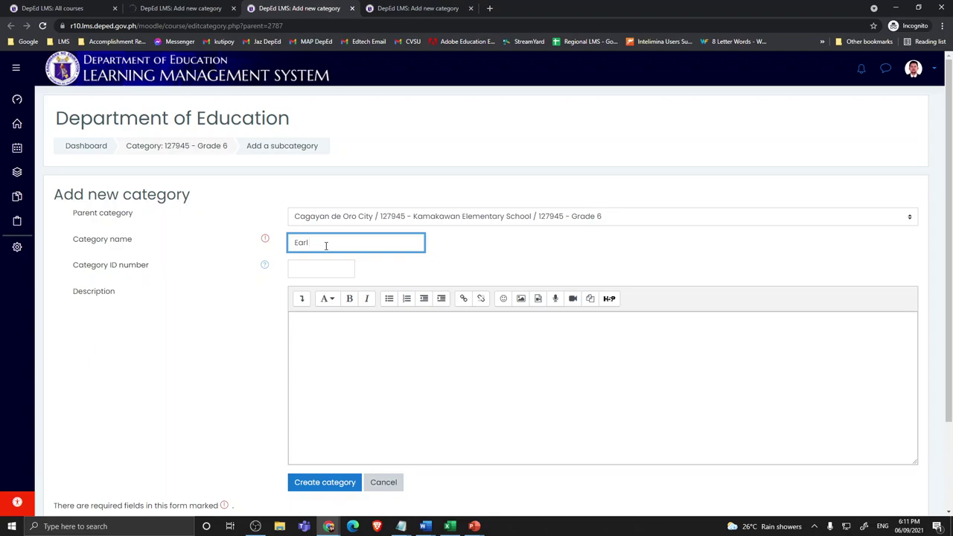
left_click(330, 483)
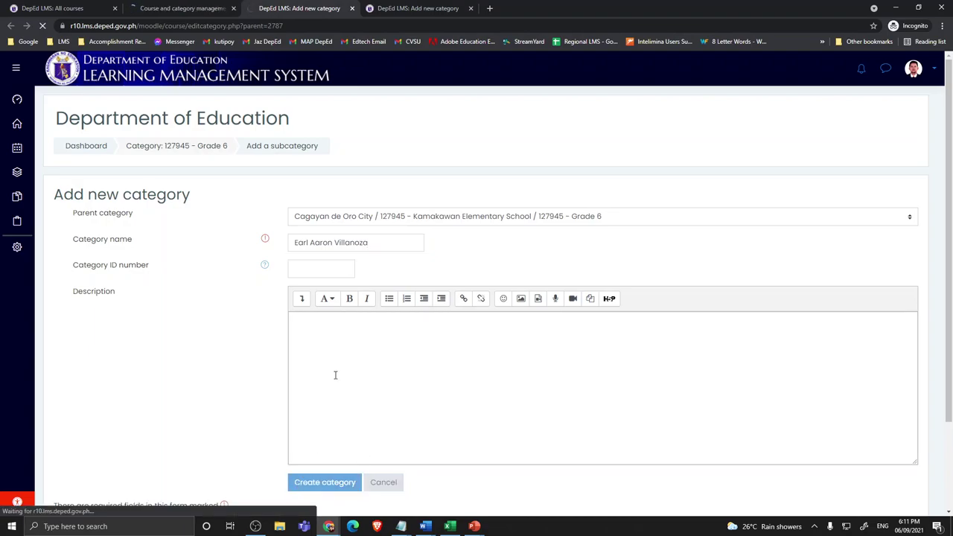
Step: Enter a third teacher's name as the category name in the last form
left_click(415, 9)
left_click(344, 244)
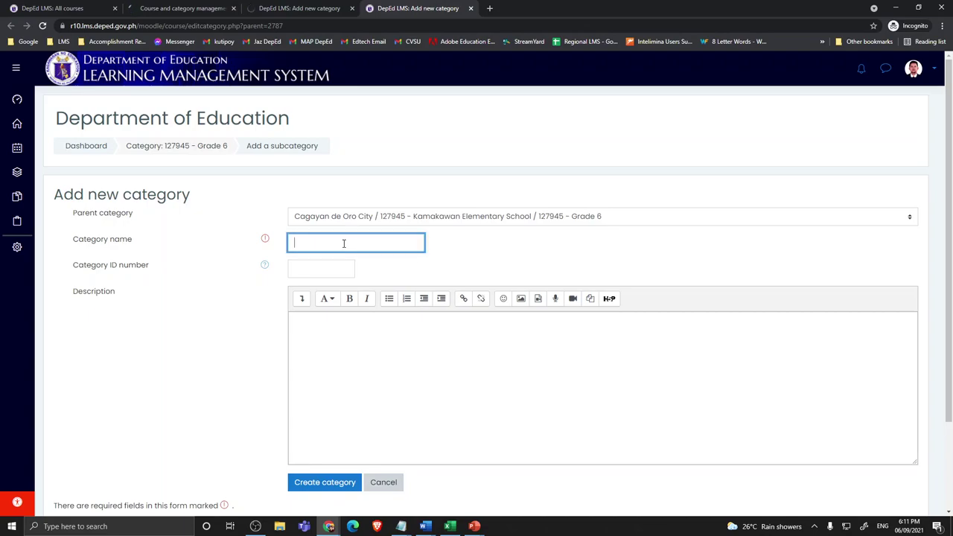
Step: Create the third teacher's subcategory, then open all three subcategories in separate tabs
left_click(332, 489)
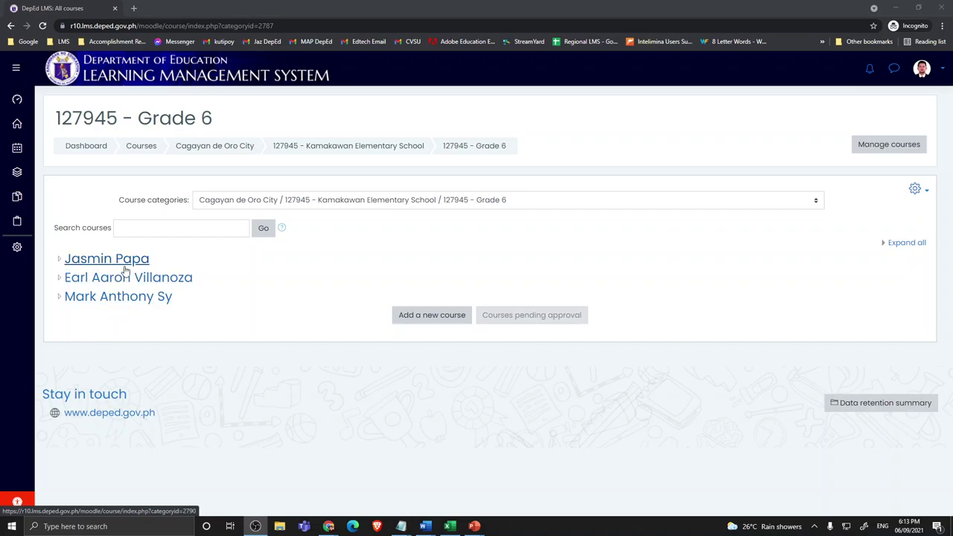
middle_click(118, 260)
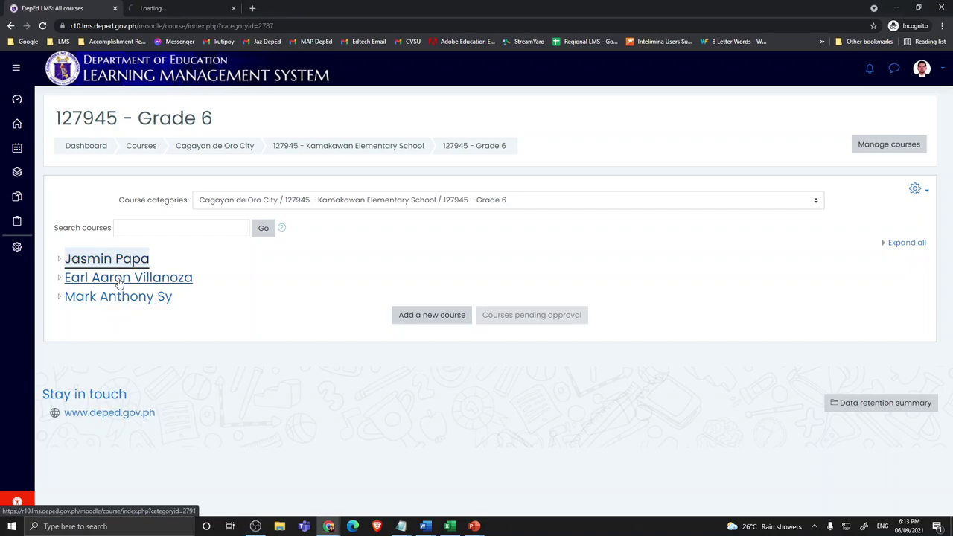
middle_click(119, 280)
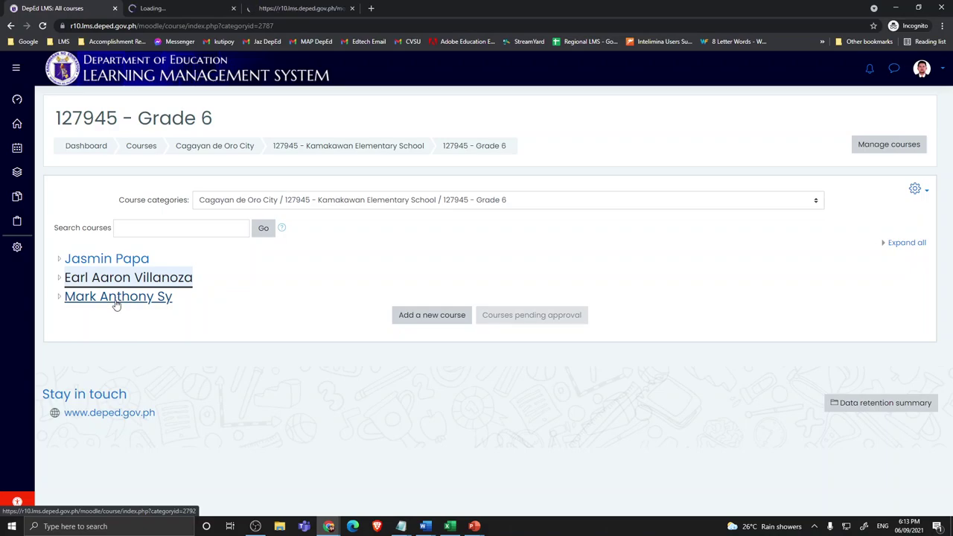
middle_click(116, 299)
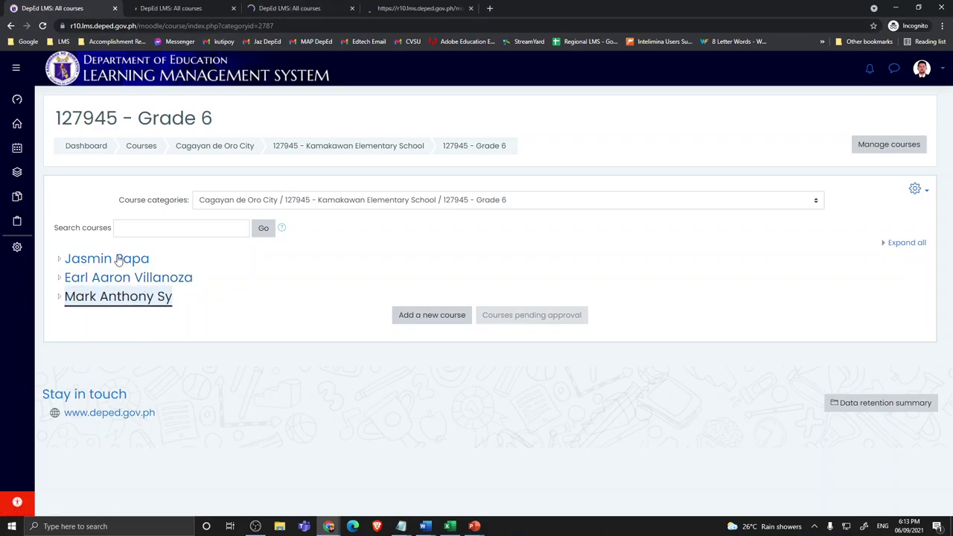
left_click(185, 9)
left_click(315, 11)
left_click(198, 10)
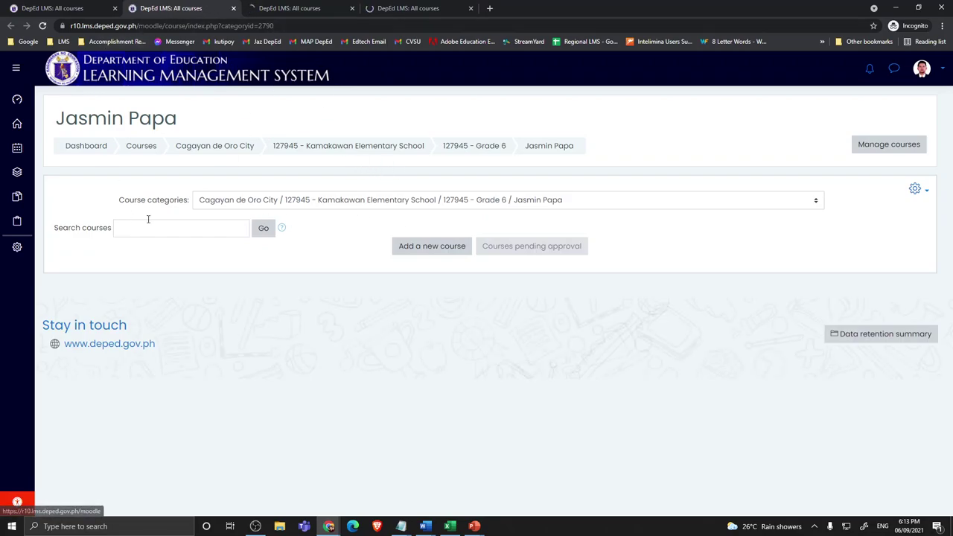
Step: Add the first teacher as Course creator in their own Grade 6 subcategory
left_click(916, 189)
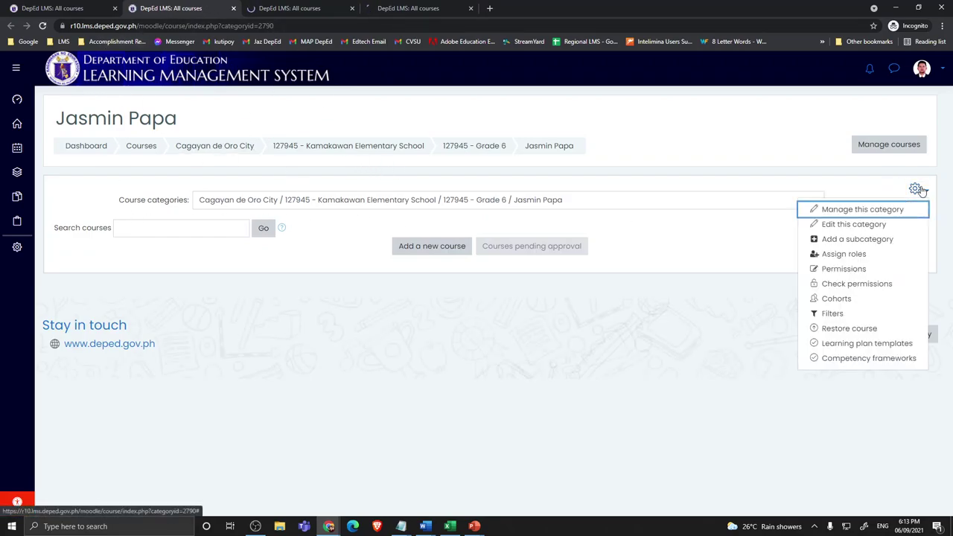
left_click(833, 256)
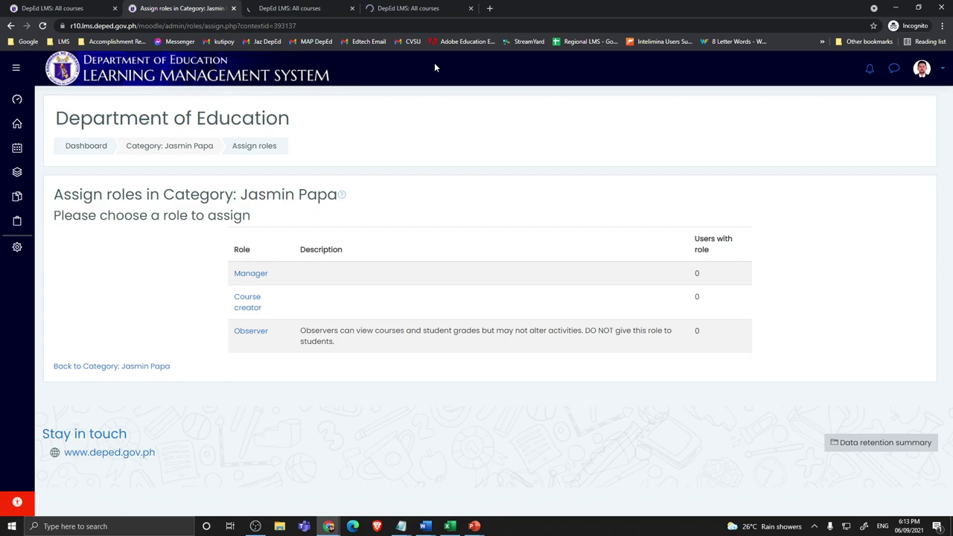
left_click(251, 310)
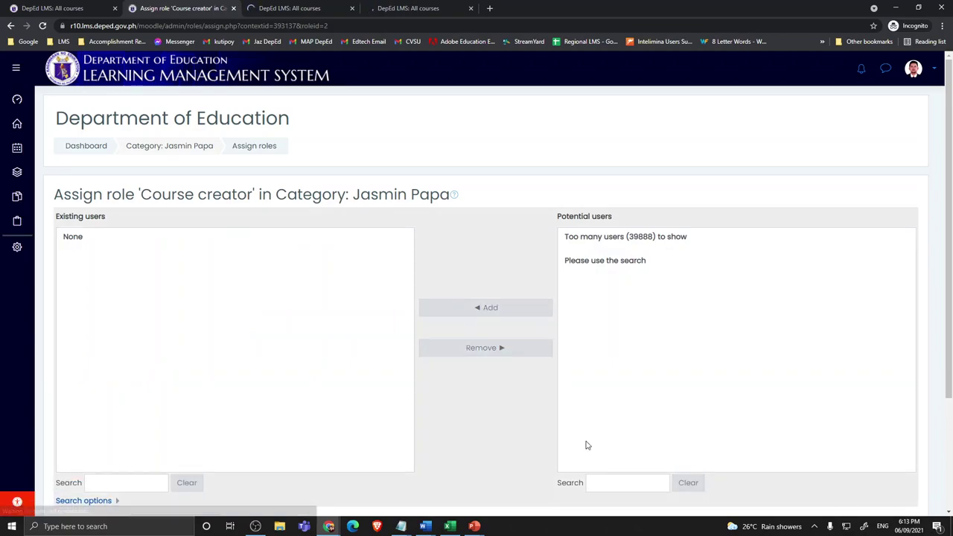
left_click(622, 483)
left_click(626, 462)
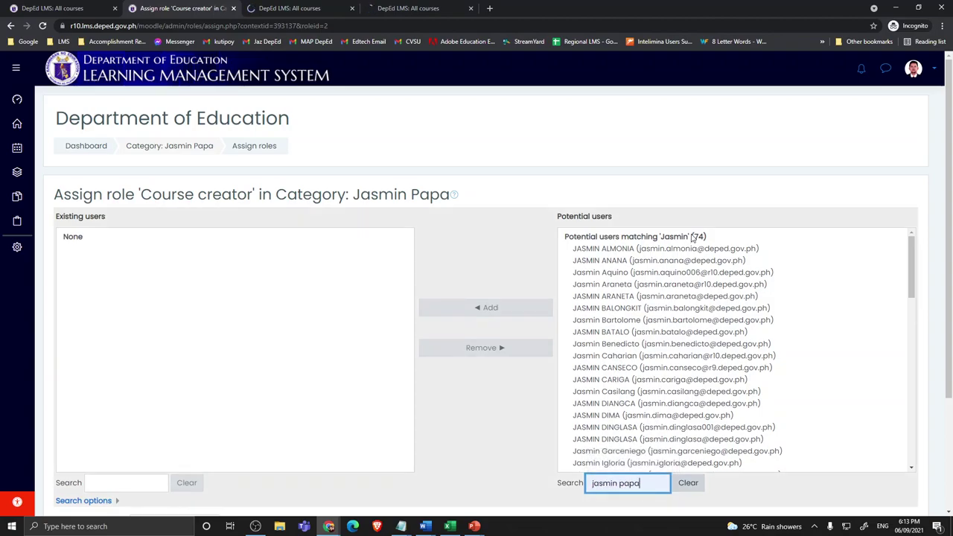
left_click(616, 262)
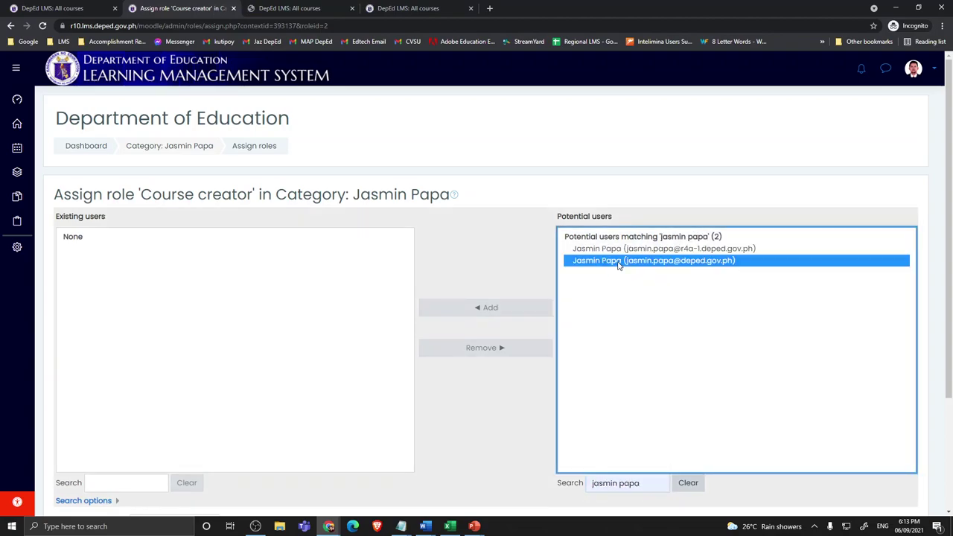
left_click(511, 313)
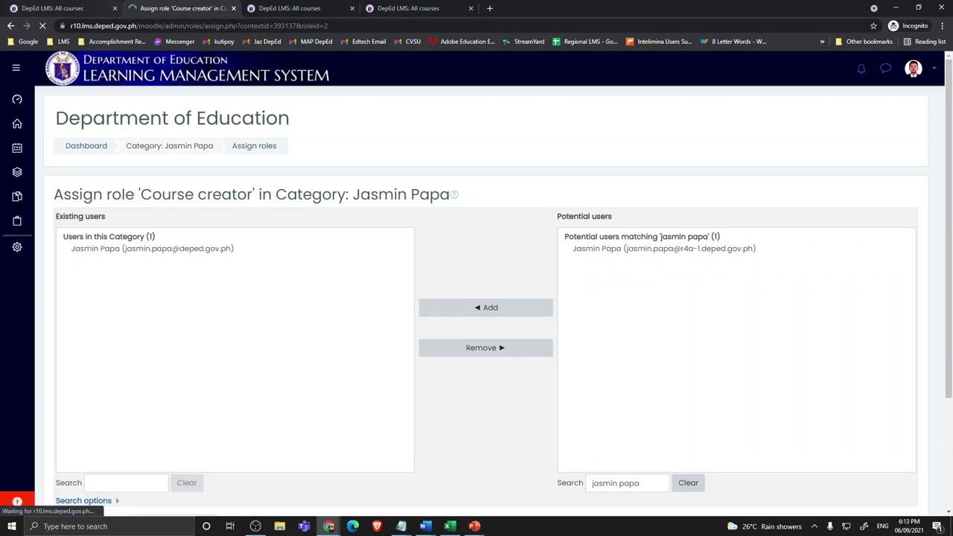
left_click(291, 8)
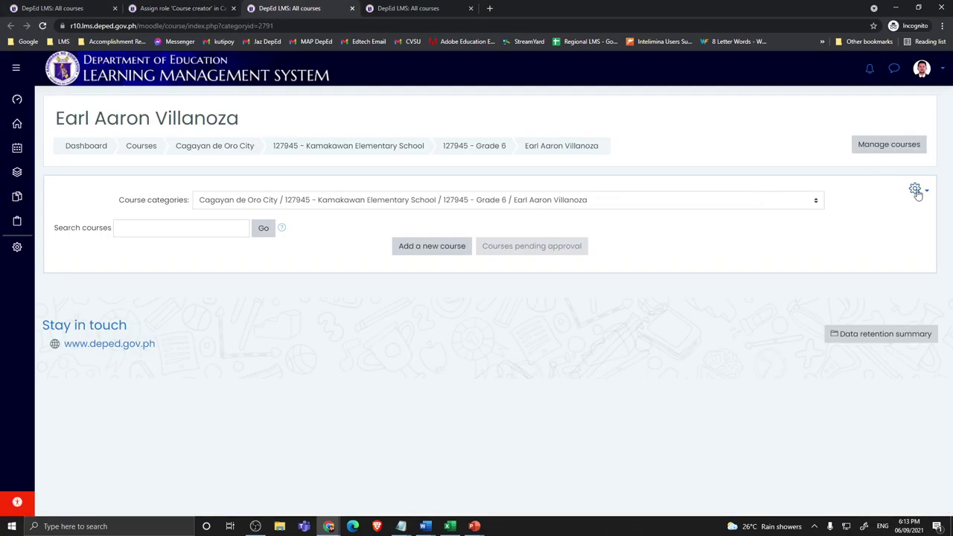
Step: Open role assignment for the second and third subcategories, choosing Course creator in the second
left_click(915, 188)
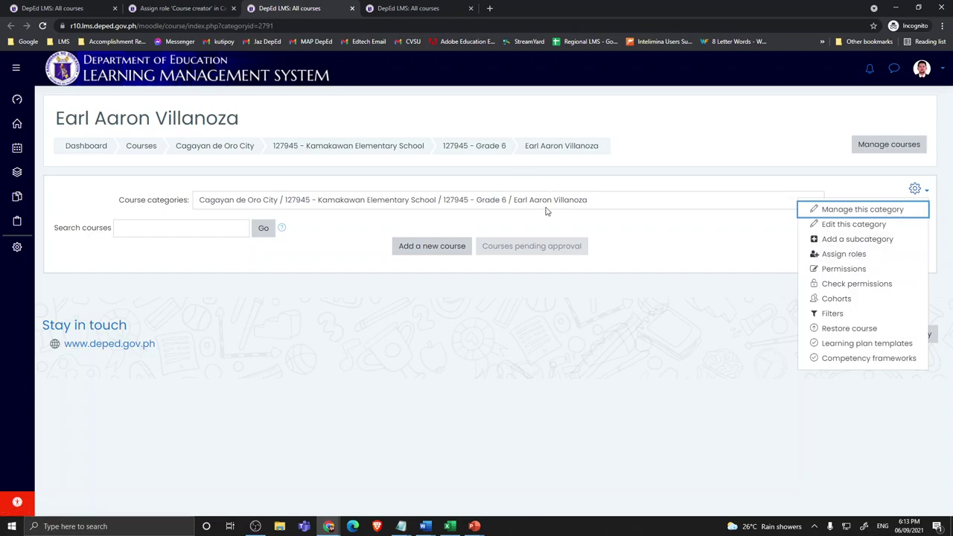
left_click(844, 255)
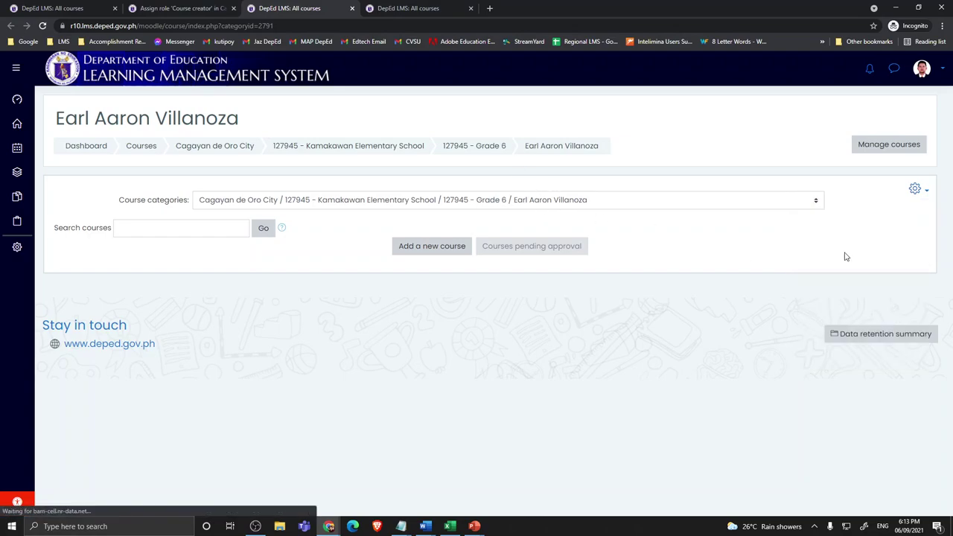
left_click(424, 9)
left_click(918, 189)
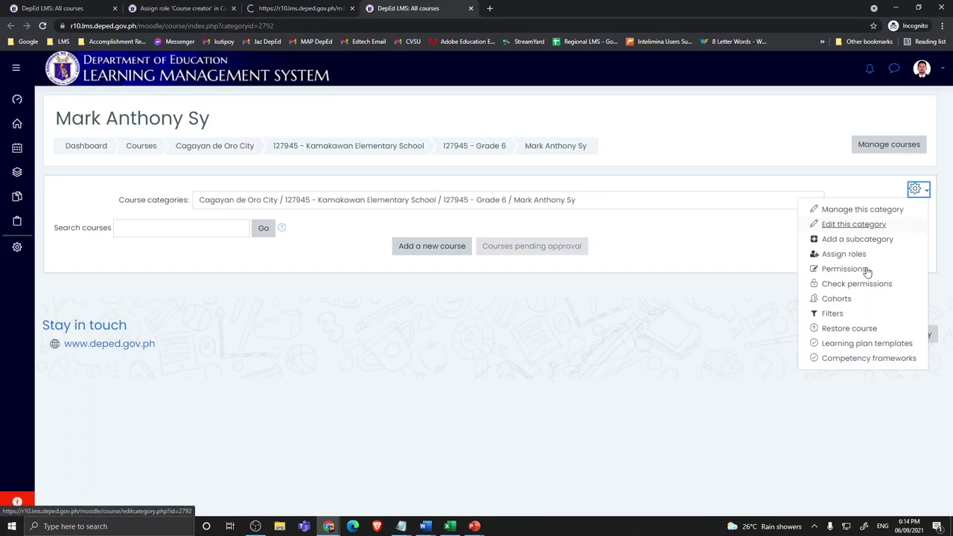
left_click(843, 255)
left_click(300, 13)
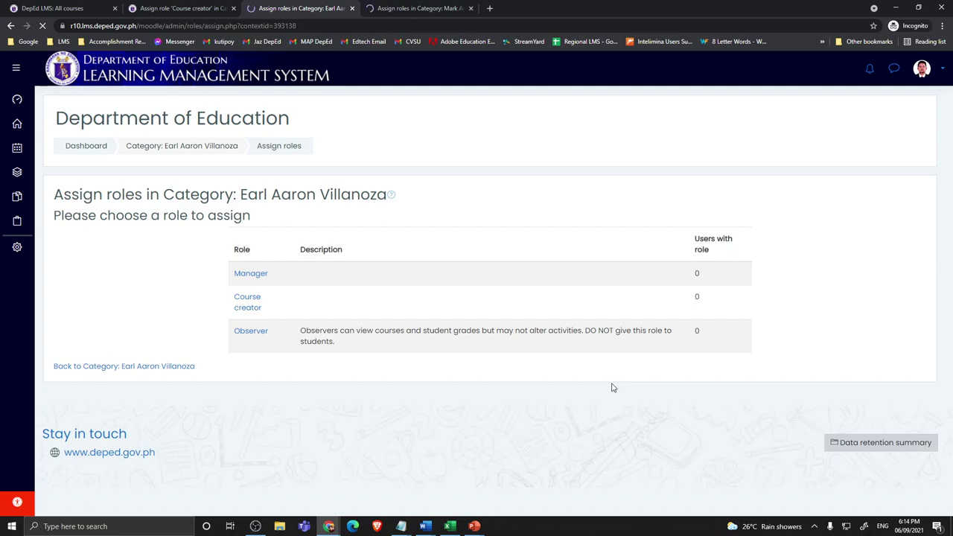
left_click(246, 305)
left_click(405, 11)
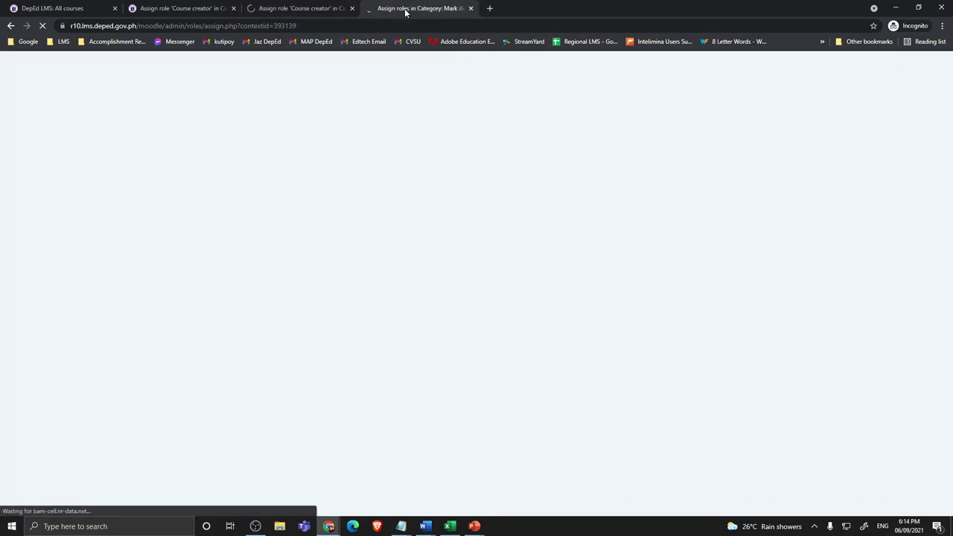
Step: Add the second teacher as Course creator, then pick Course creator in the third subcategory
left_click(298, 9)
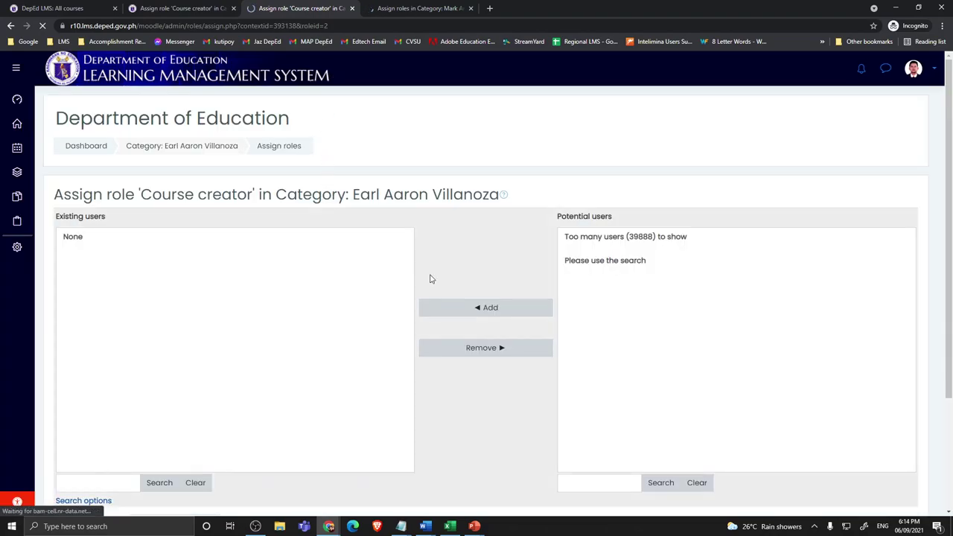
left_click(604, 484)
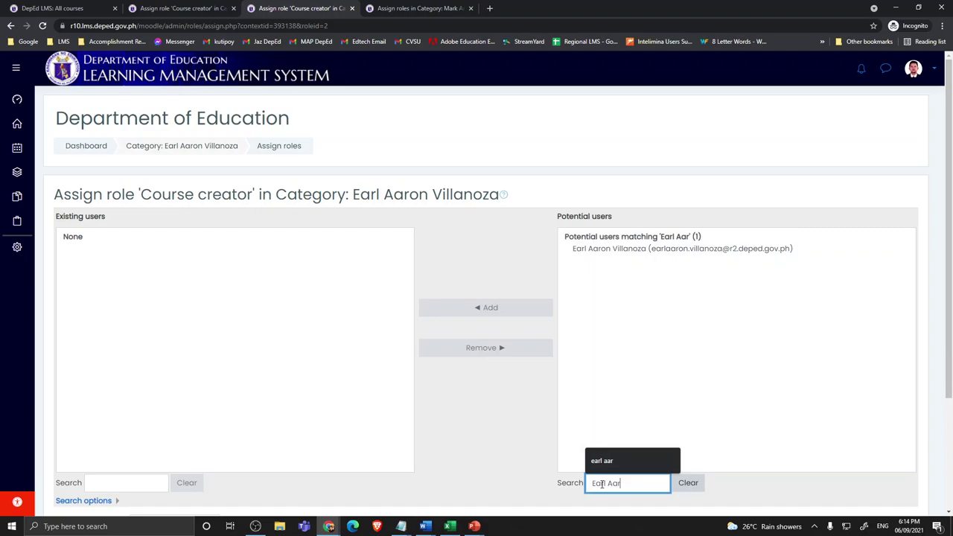
left_click(631, 249)
left_click(481, 308)
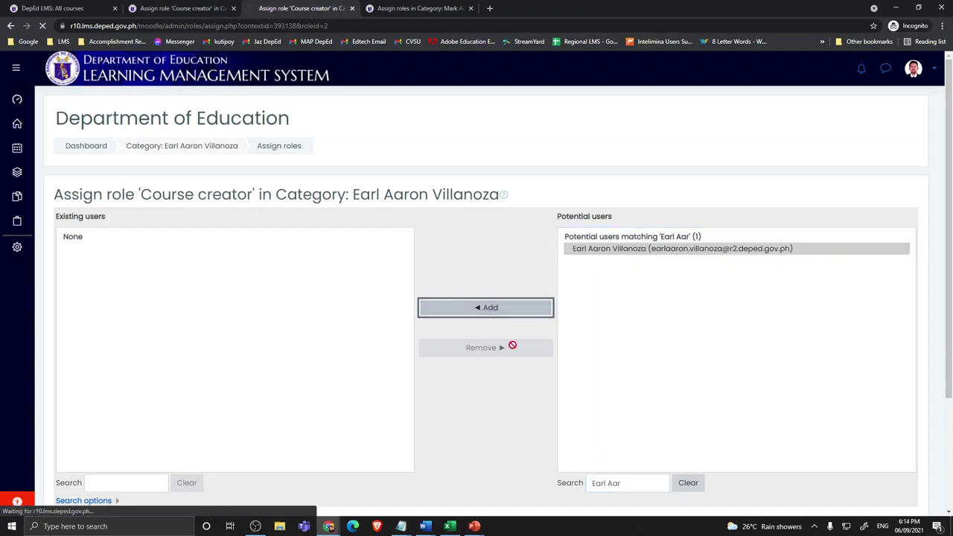
left_click(416, 9)
left_click(250, 307)
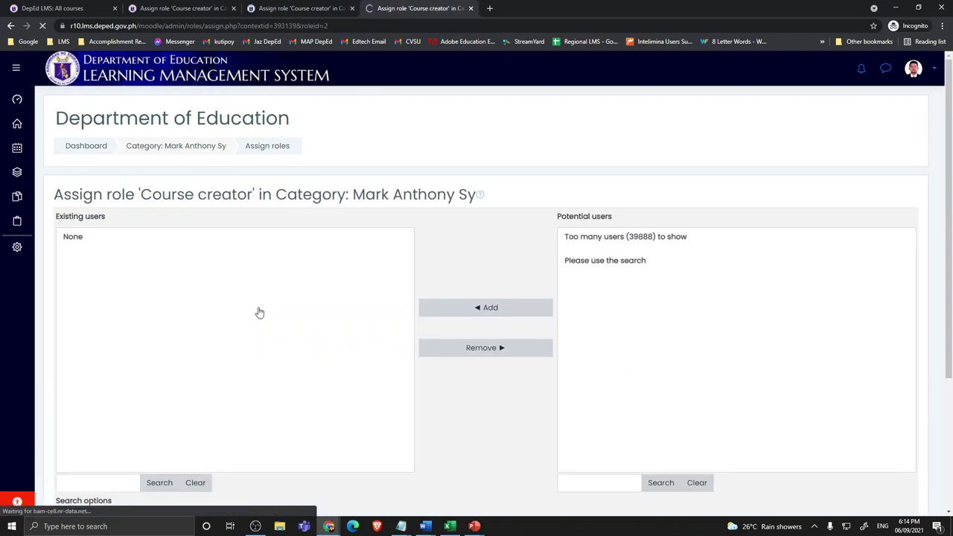
Step: Add the third teacher's last matching account as Course creator and reload the Grade 6 page
left_click(603, 483)
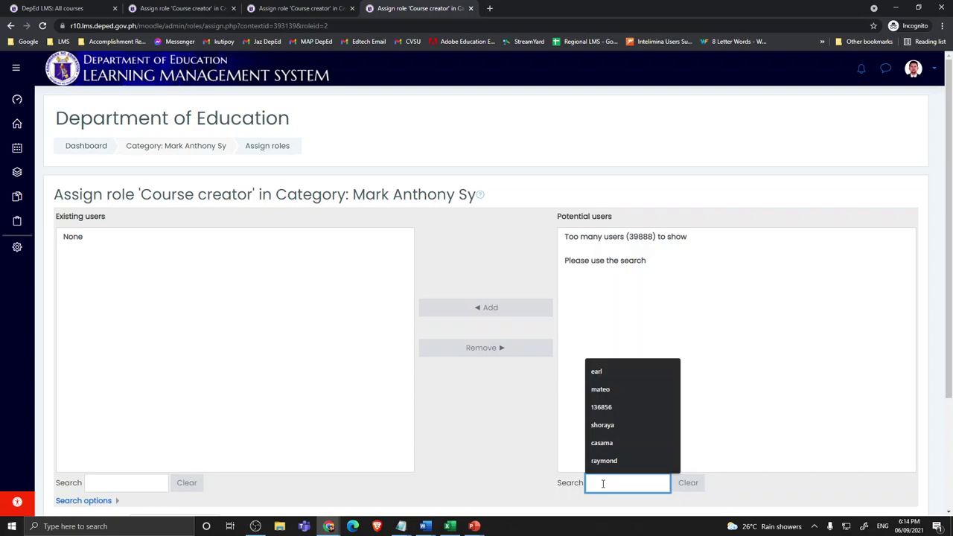
type("Mark ANthony S")
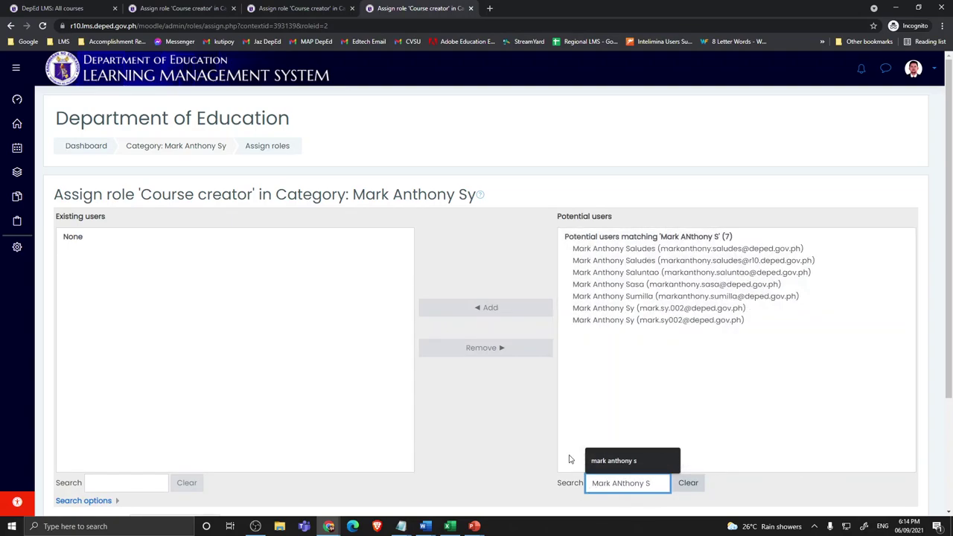
left_click(617, 320)
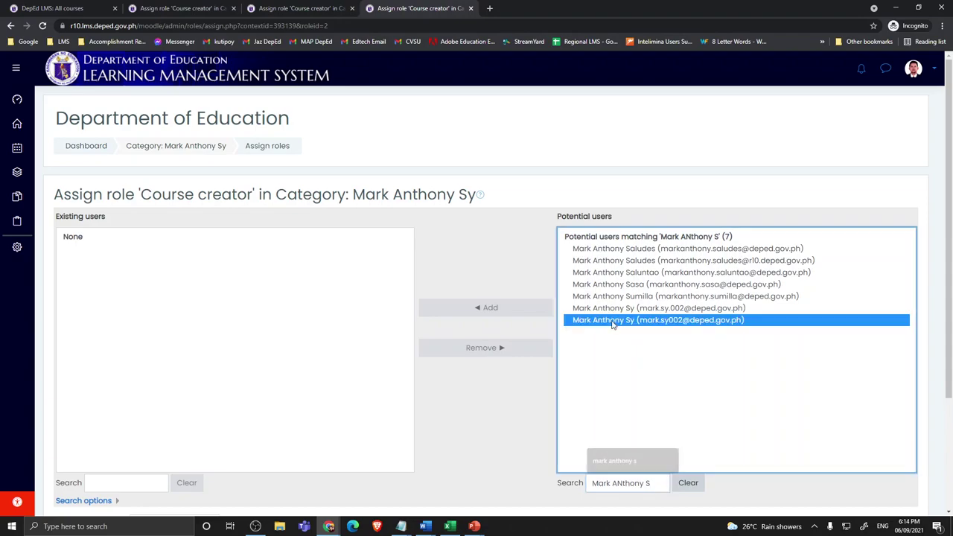
left_click(482, 309)
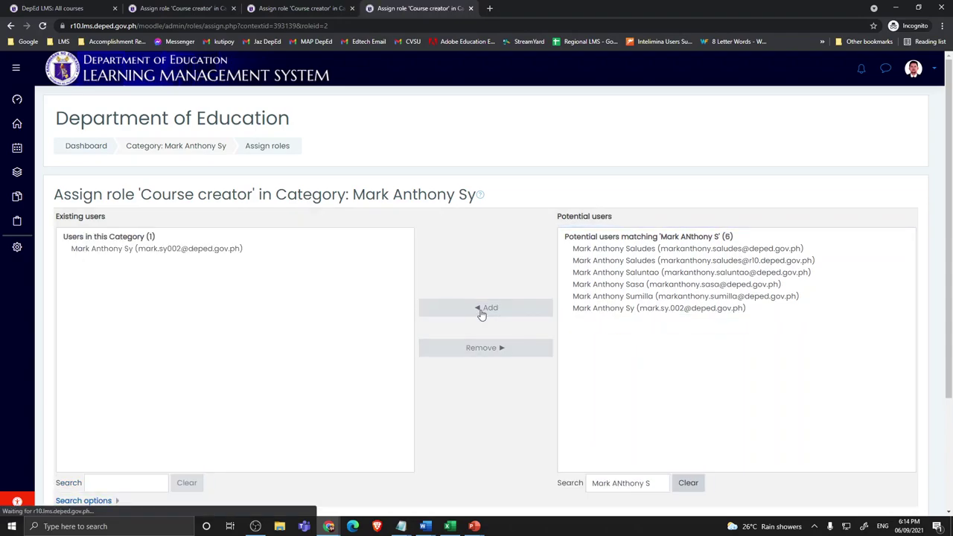
left_click(46, 9)
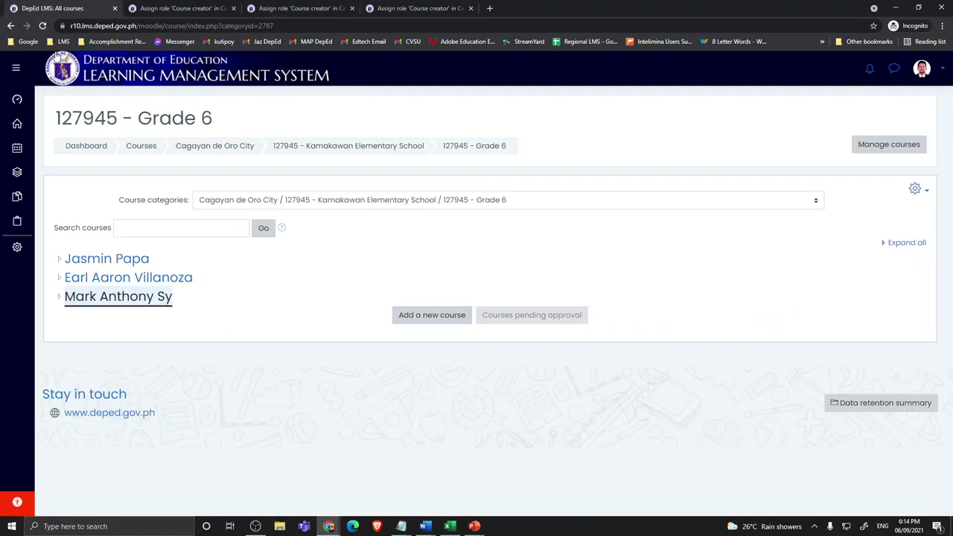
left_click(42, 25)
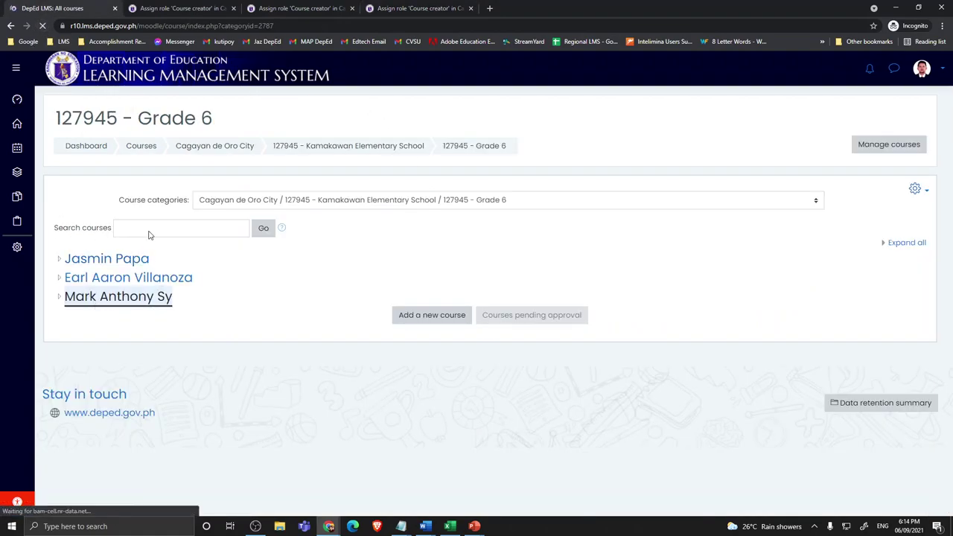